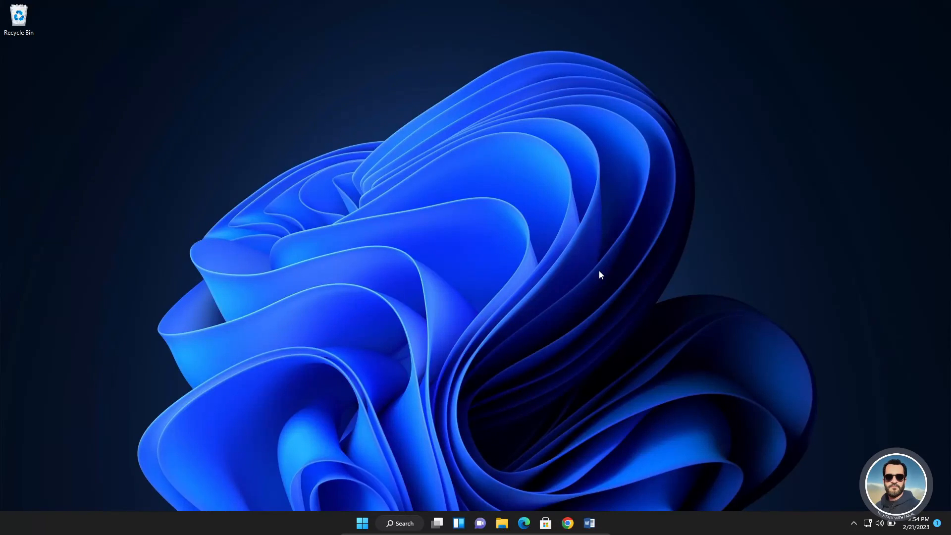
# Step: Launch Word and look over the templates offered on its start screen
pyautogui.click(588, 523)
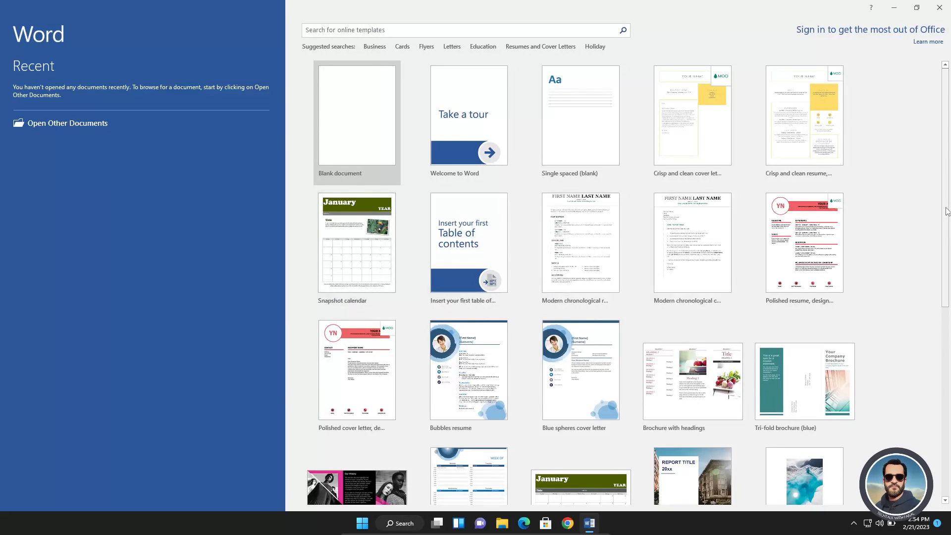
pyautogui.scroll(-1, 943, 256)
pyautogui.moveTo(944, 256); pyautogui.dragTo(947, 123)
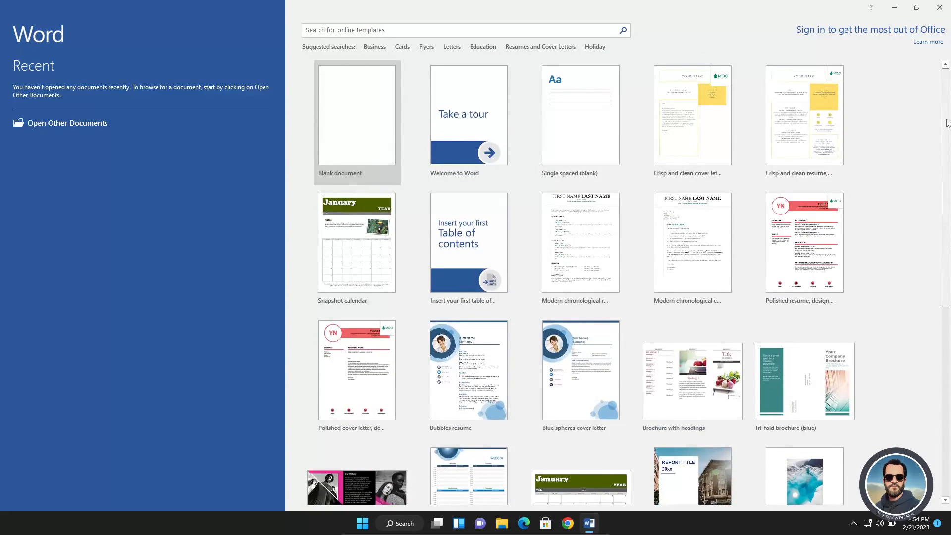
# Step: Look through the Business templates and preview the Big wave letterhead template
pyautogui.click(374, 47)
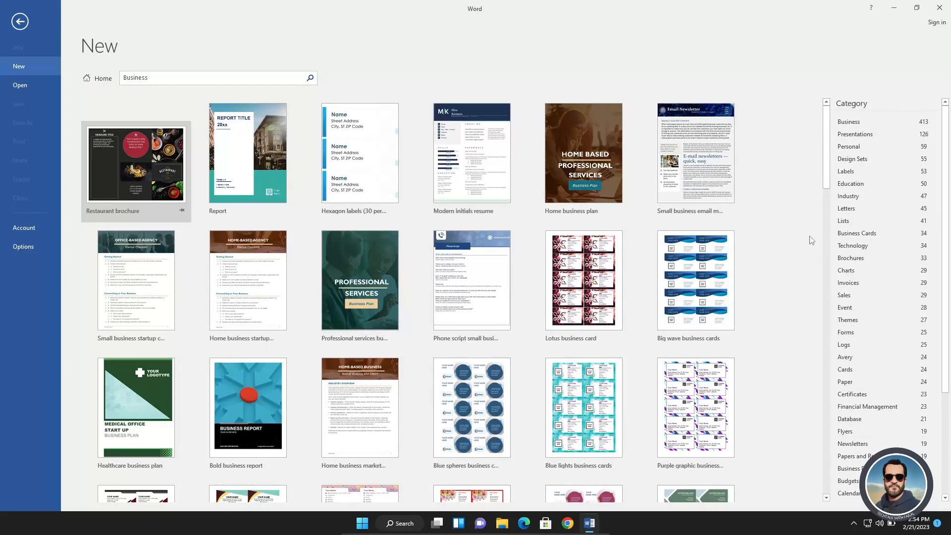
pyautogui.click(461, 382)
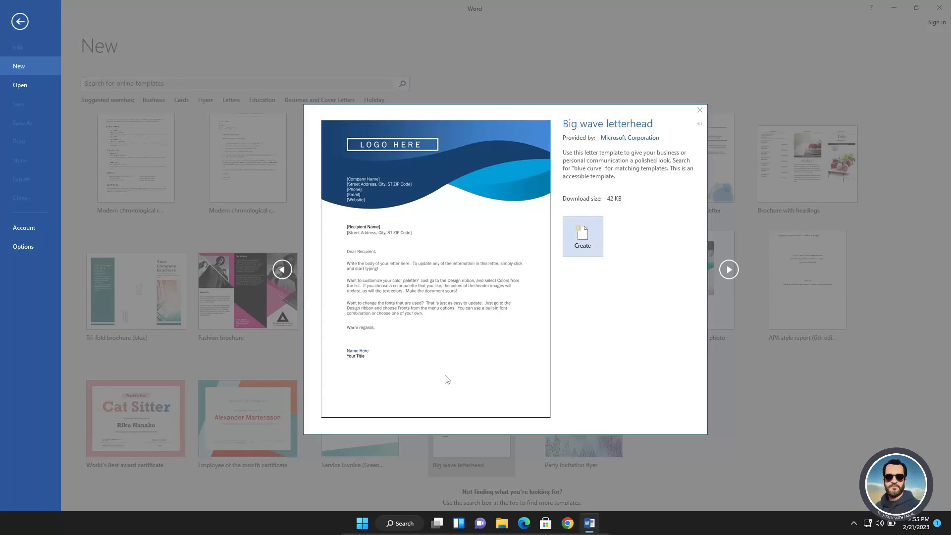
pyautogui.click(700, 111)
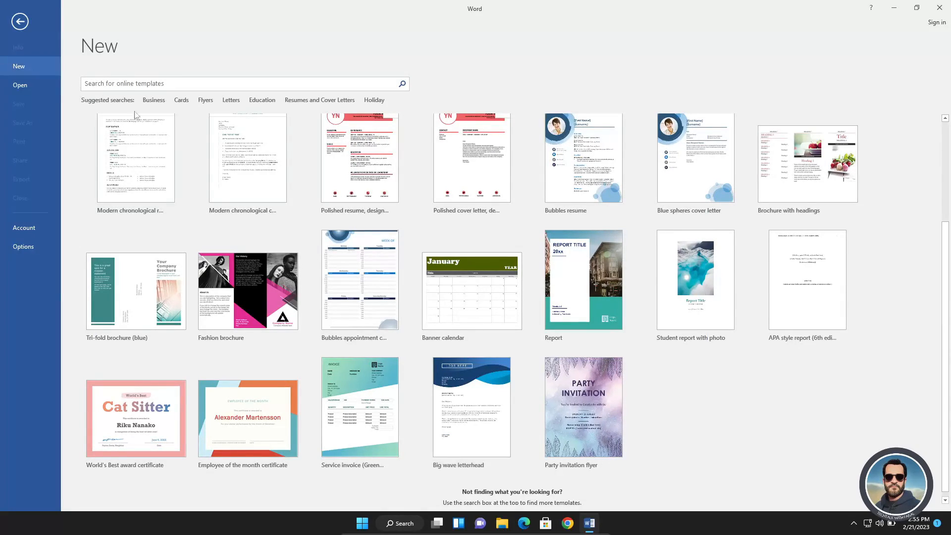
# Step: Create a new blank document from the template gallery
pyautogui.scroll(3, 943, 184)
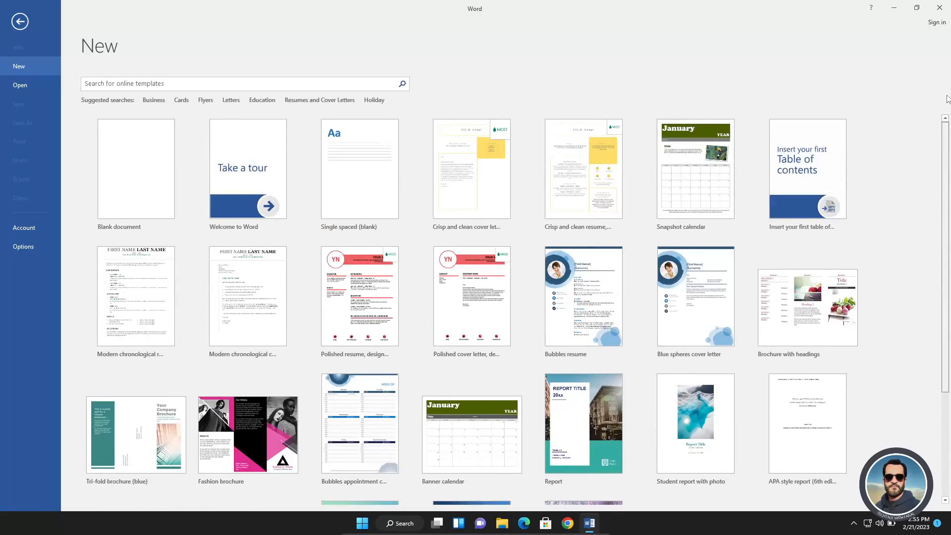
pyautogui.click(136, 180)
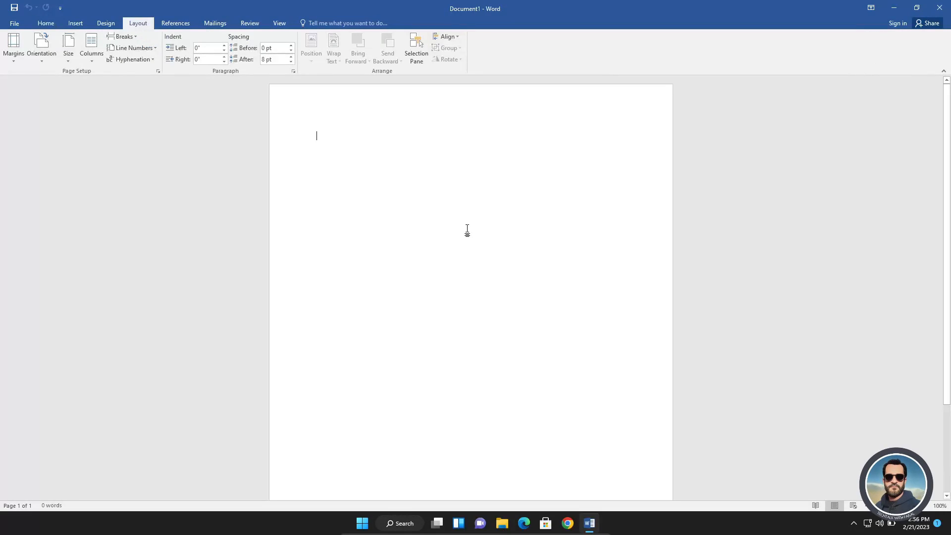
# Step: Survey the commands in every ribbon category, from file management through mailings and review to view options
pyautogui.click(15, 25)
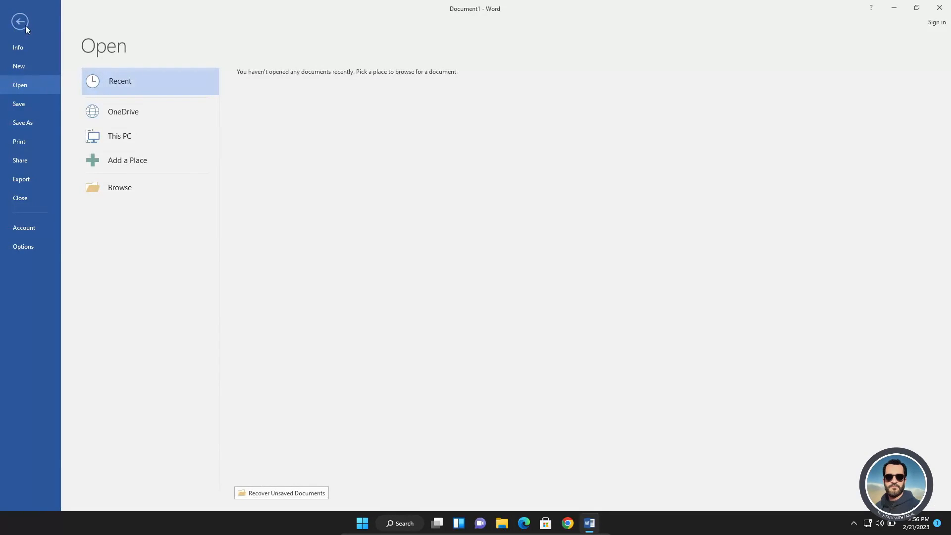
pyautogui.click(20, 22)
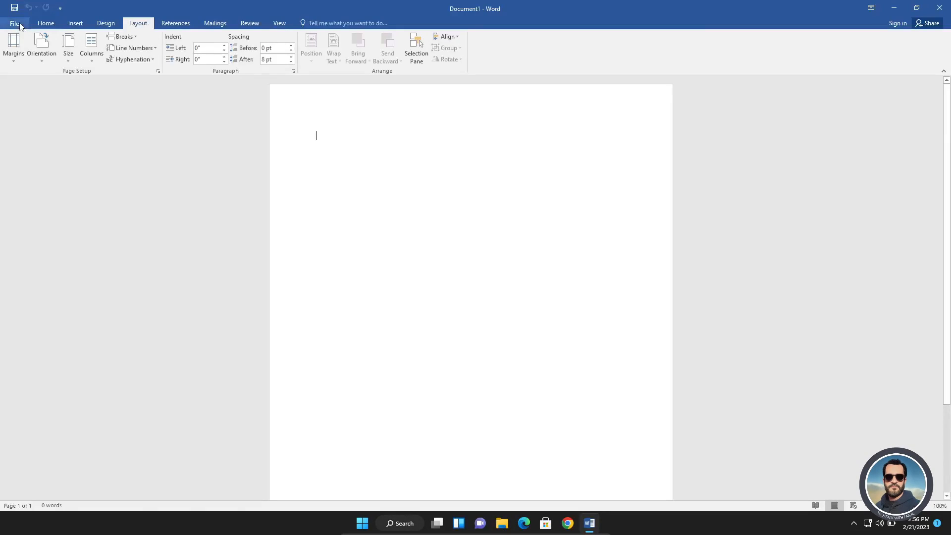
pyautogui.click(45, 23)
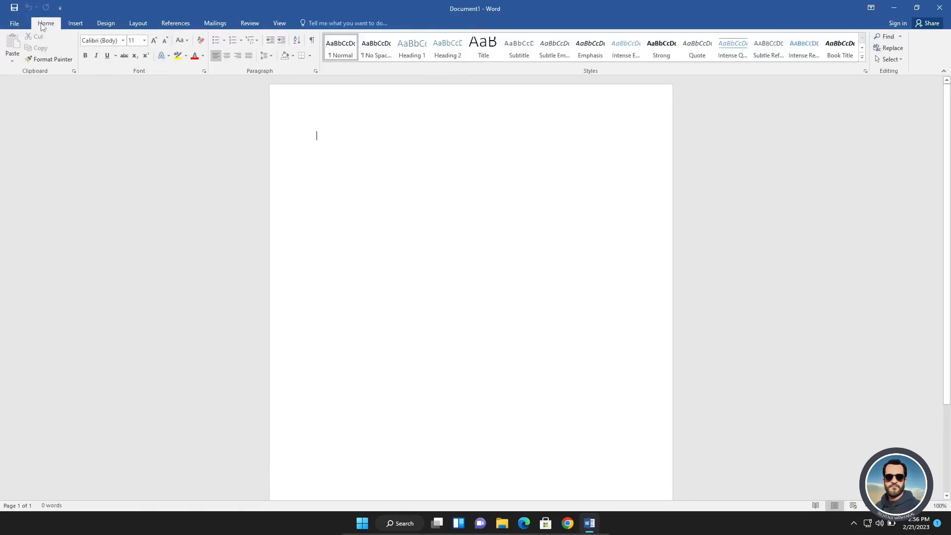
pyautogui.click(73, 24)
pyautogui.click(107, 25)
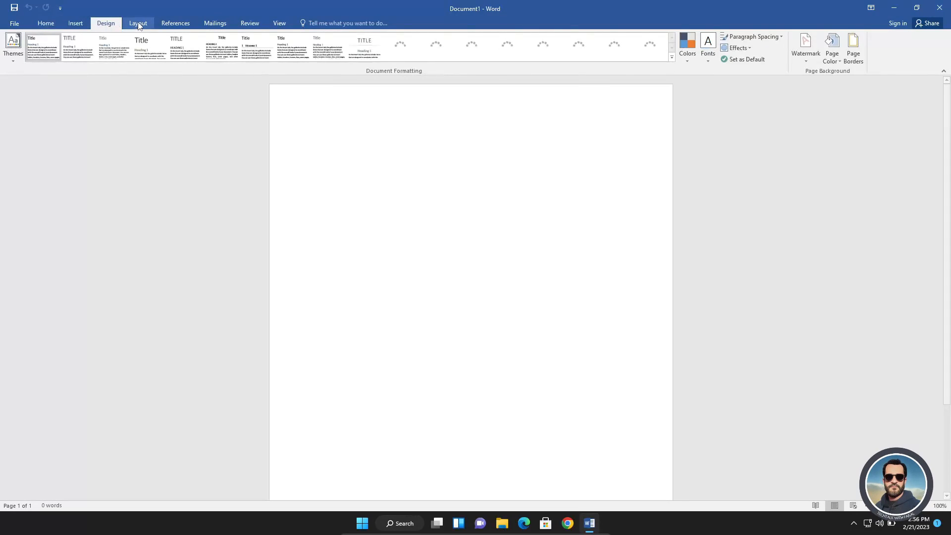
pyautogui.click(138, 25)
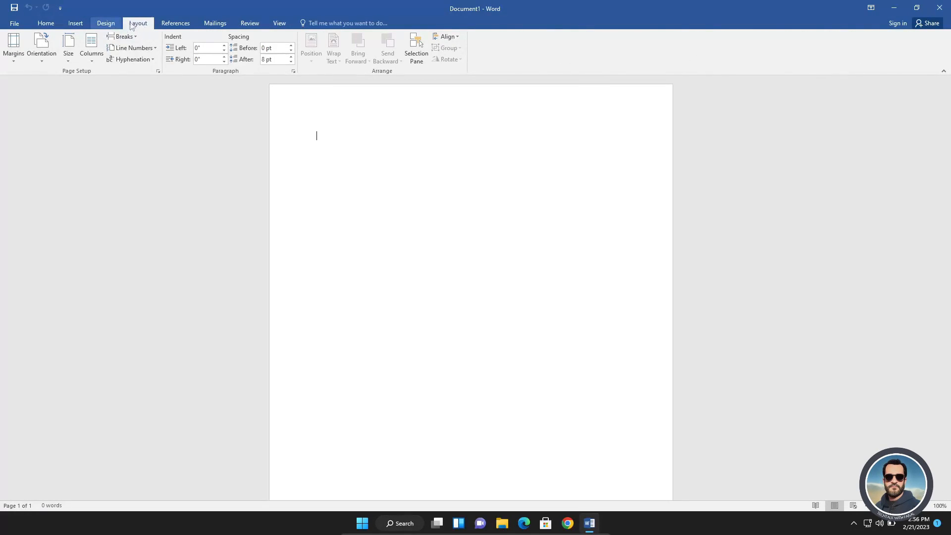
pyautogui.click(173, 23)
pyautogui.click(216, 24)
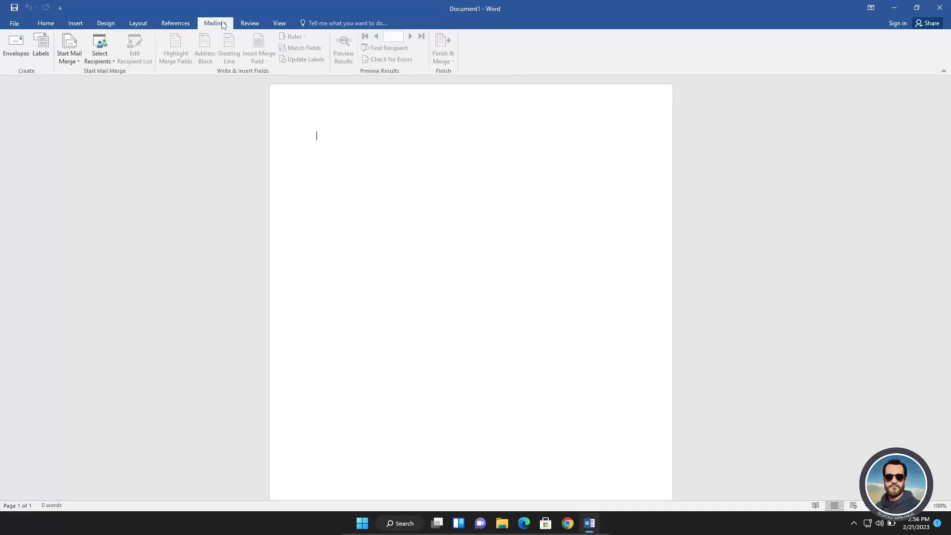
pyautogui.click(251, 23)
pyautogui.click(280, 23)
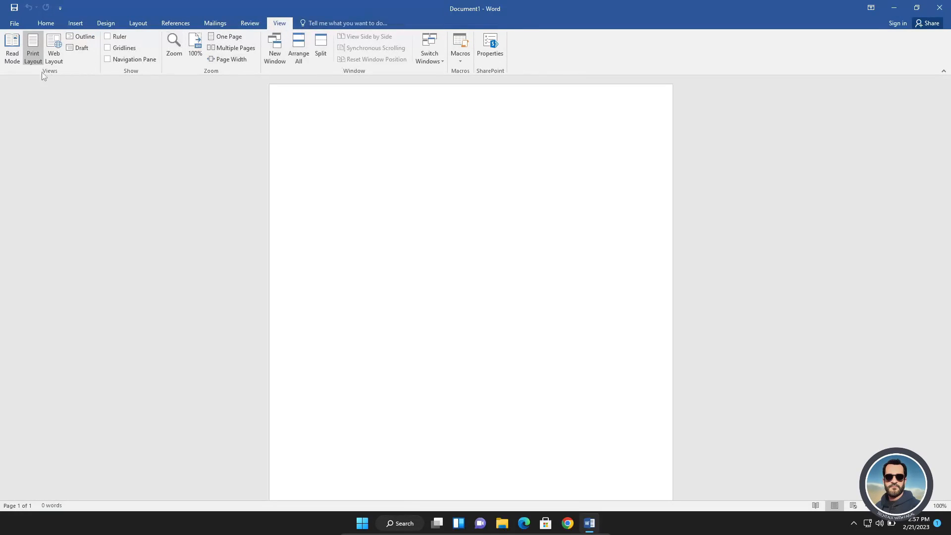
# Step: Examine the text formatting, insertion and document design command groups more closely
pyautogui.click(47, 24)
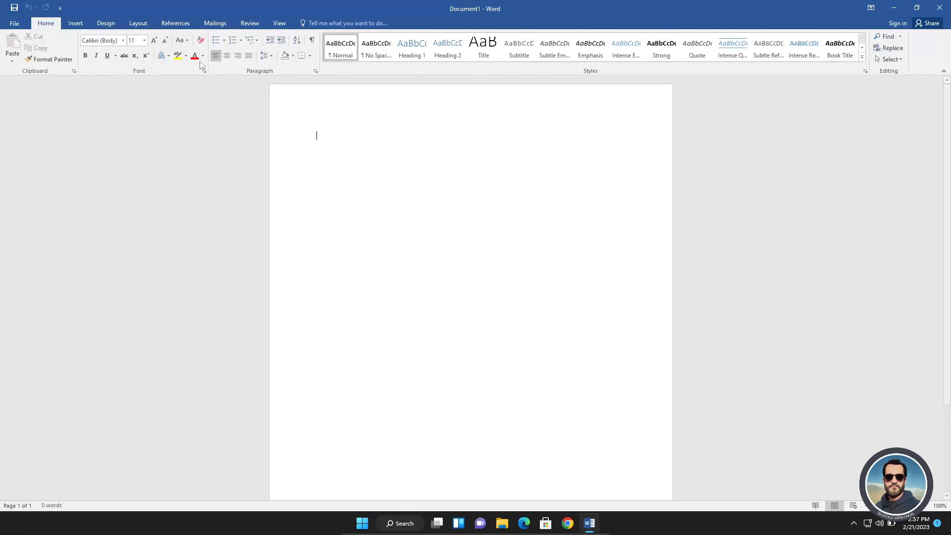
pyautogui.click(77, 24)
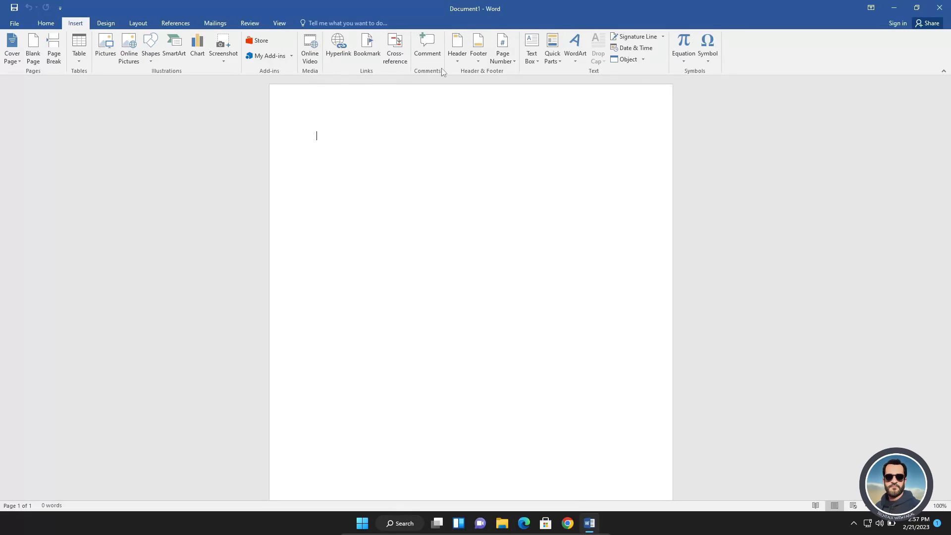
pyautogui.click(101, 23)
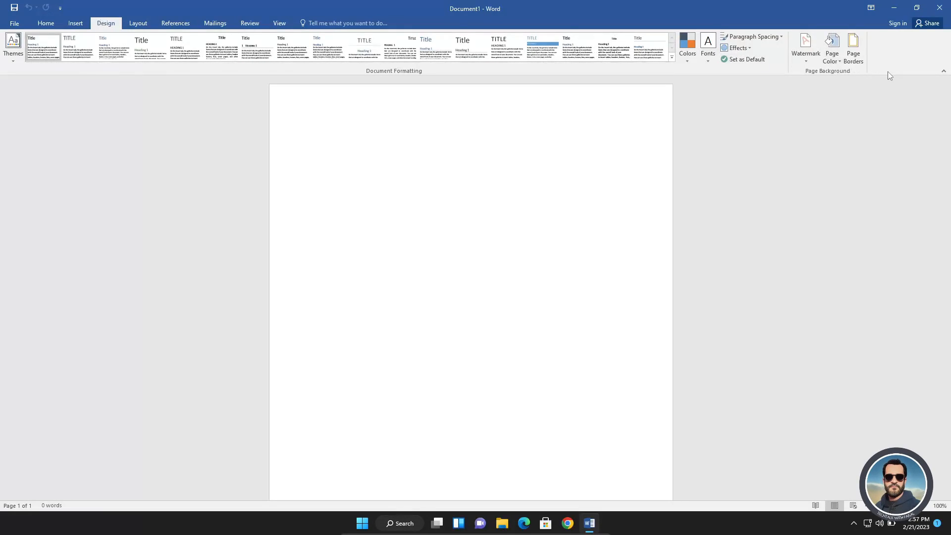
pyautogui.click(45, 24)
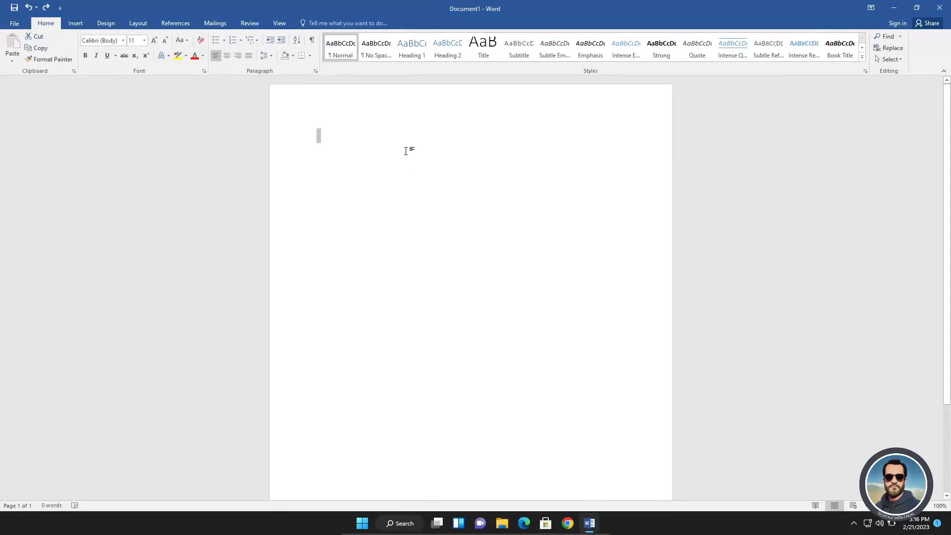
# Step: Show the ruler around the page by running the Ruler command from the command search
pyautogui.click(349, 137)
pyautogui.click(325, 25)
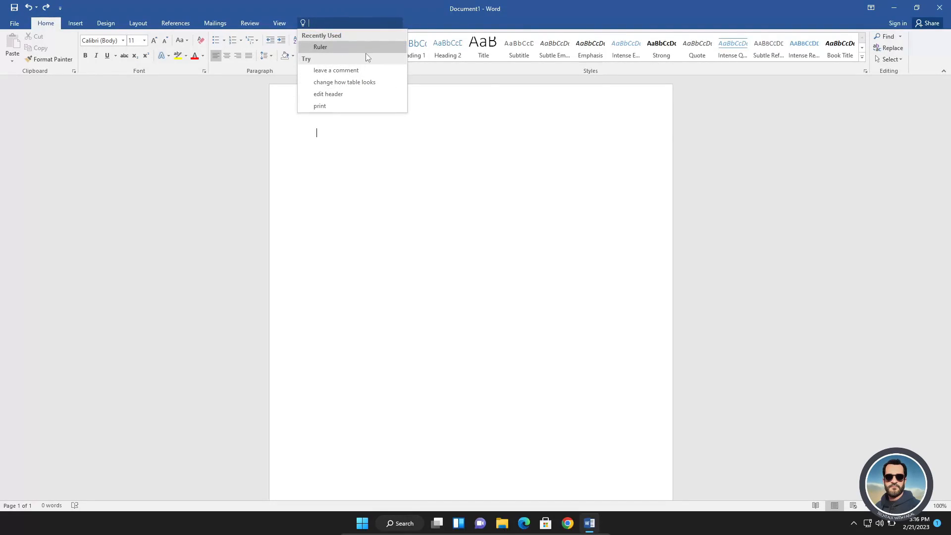
pyautogui.click(335, 53)
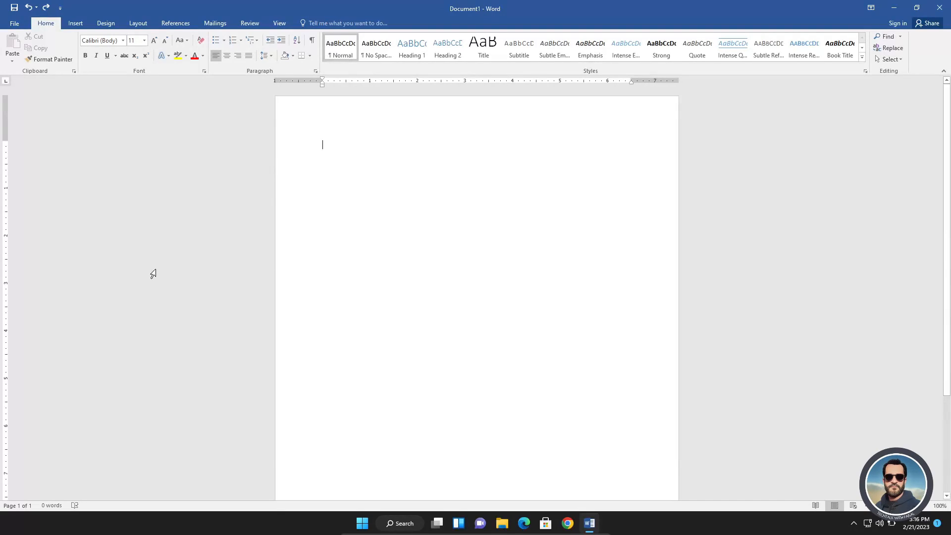
# Step: Enter the heading "Head Lines" and four sample sentences, from "The Quick Brown Fox jumps over the lazy Dog." to "Promote Open Source save economy"
pyautogui.click(138, 25)
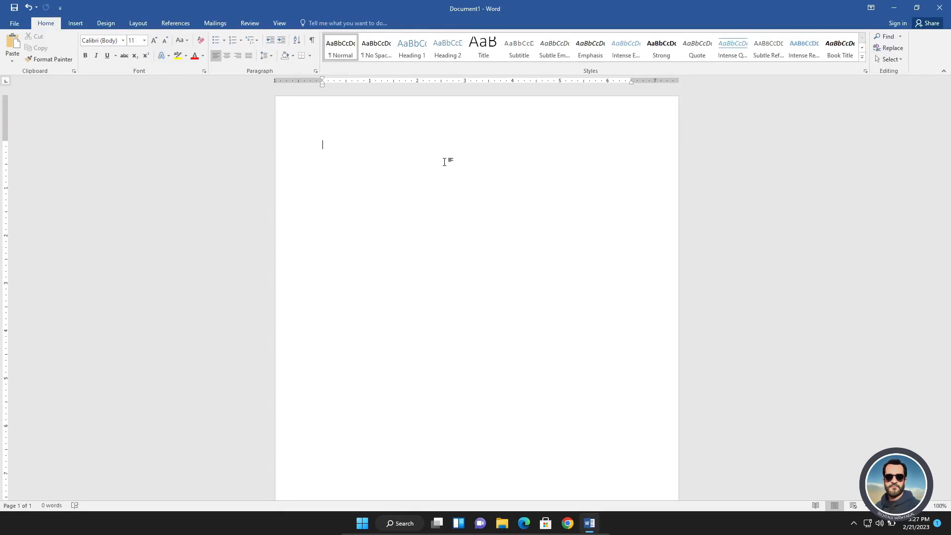
pyautogui.write('Head Lines  The Quick Brown Fox jumps over the lazy Dog. She sell sea shells on the sea shore. The Best things in Life are for Free Promote Open Source save economy')
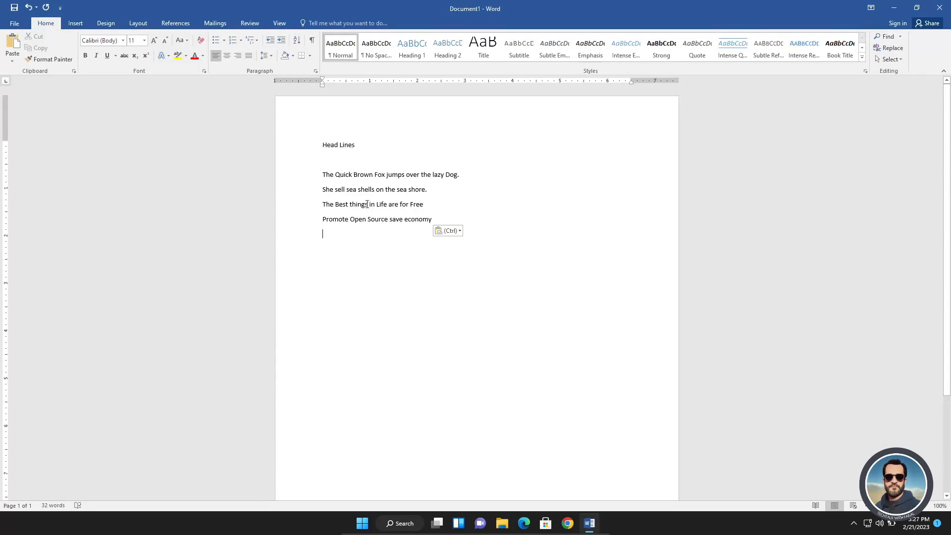
# Step: Make the "Head Lines" heading bold, italic and underlined
pyautogui.moveTo(322, 142); pyautogui.dragTo(367, 149)
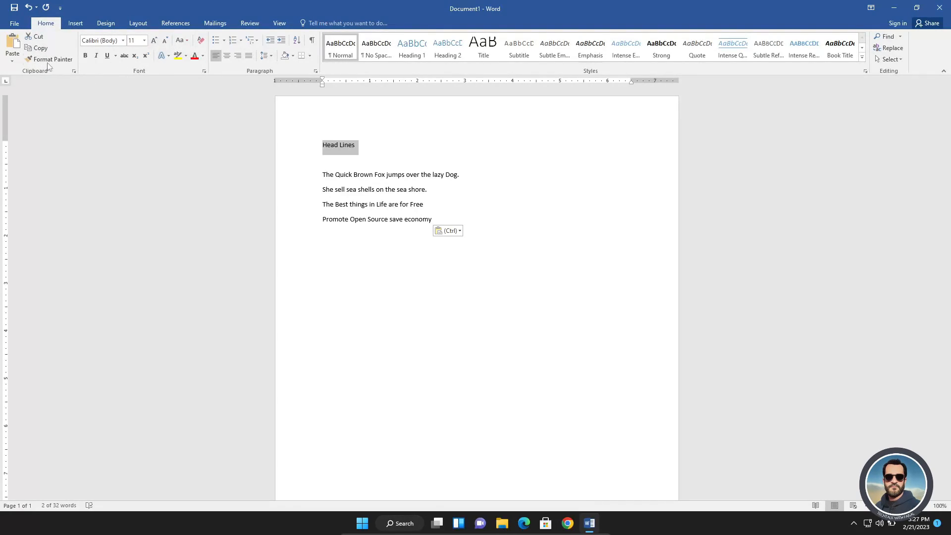
pyautogui.click(86, 57)
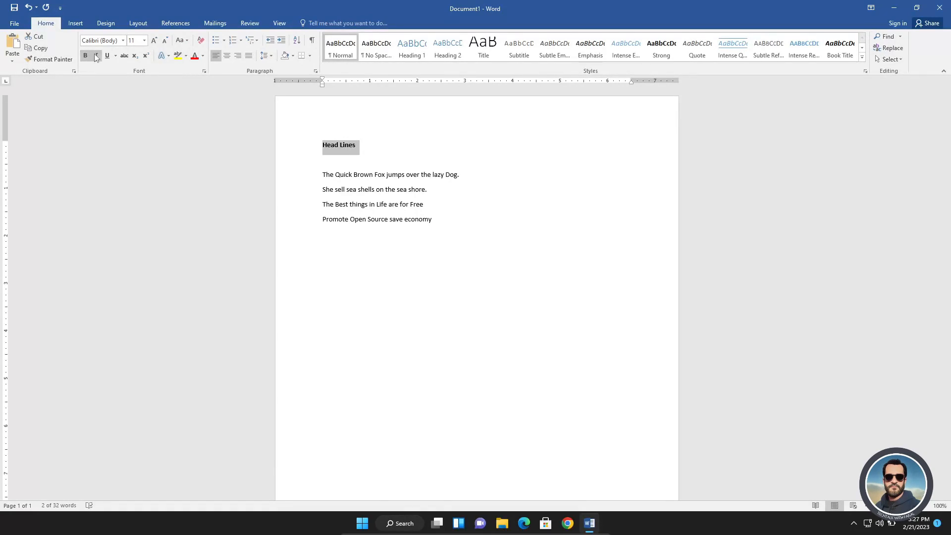
pyautogui.click(109, 57)
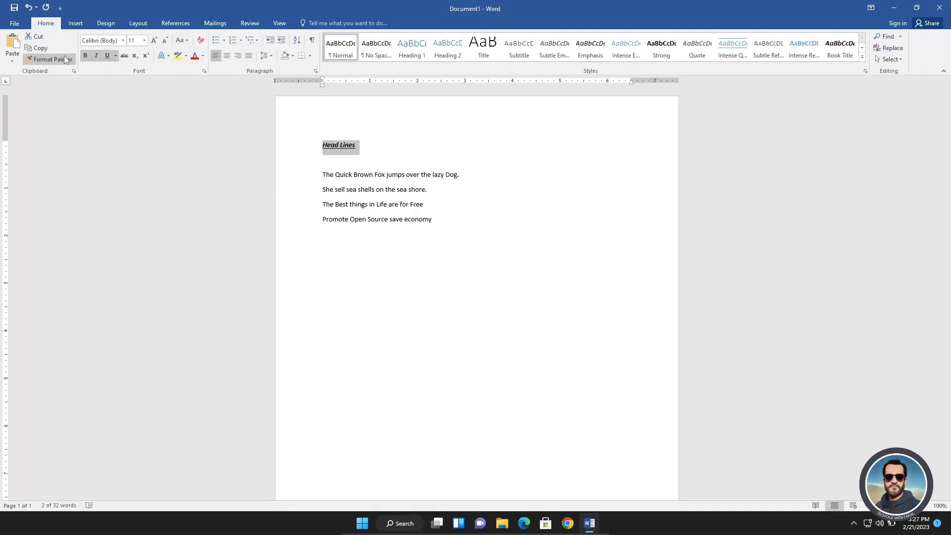
# Step: Set the "Head Lines" heading's font size to 16 and increase it to 18
pyautogui.click(144, 41)
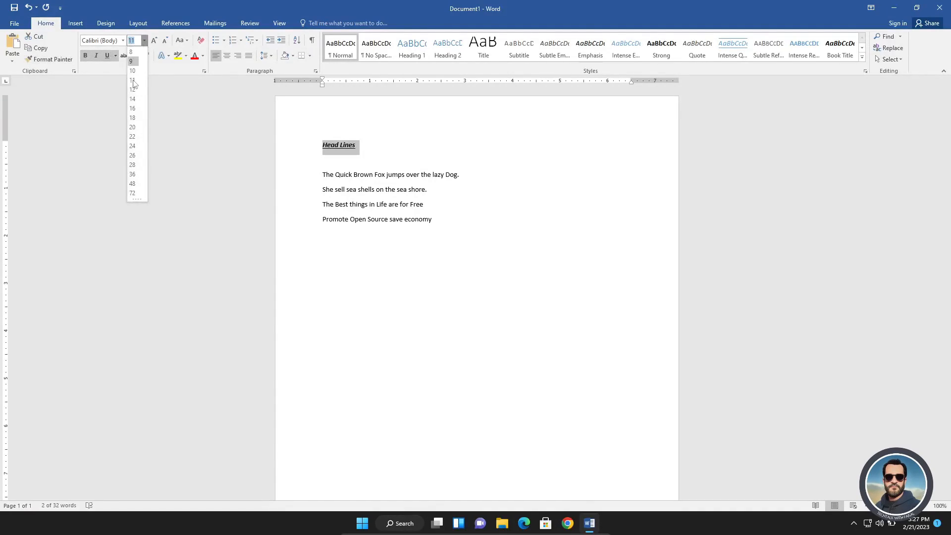
pyautogui.click(134, 112)
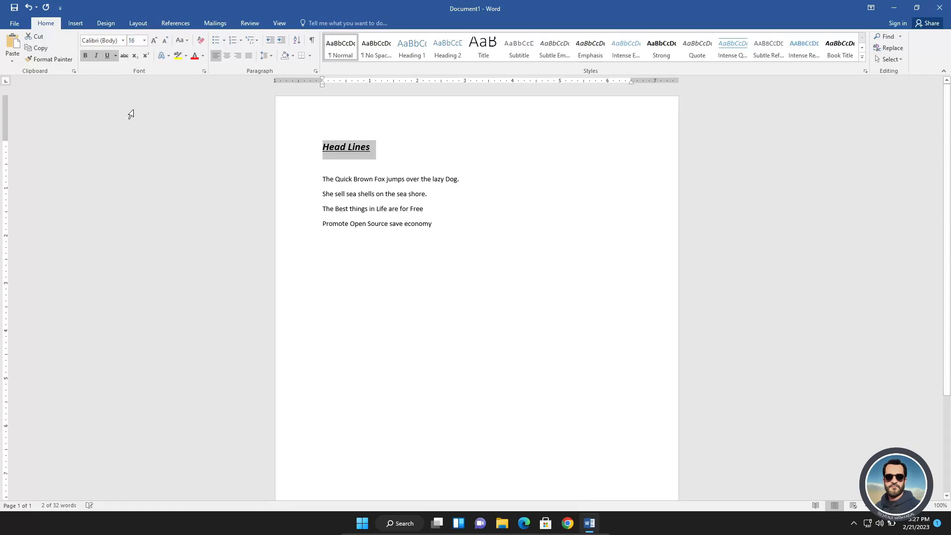
pyautogui.click(124, 41)
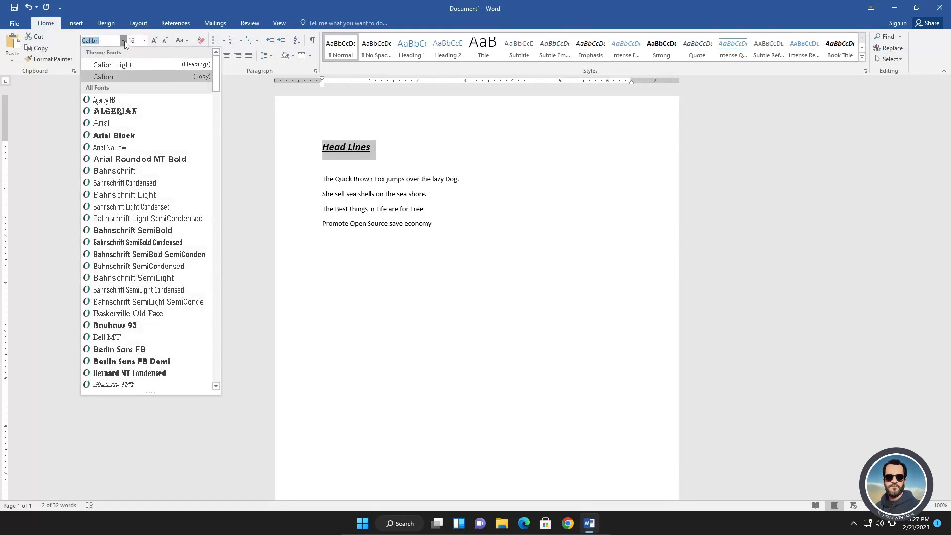
pyautogui.click(123, 41)
pyautogui.click(151, 41)
pyautogui.click(150, 41)
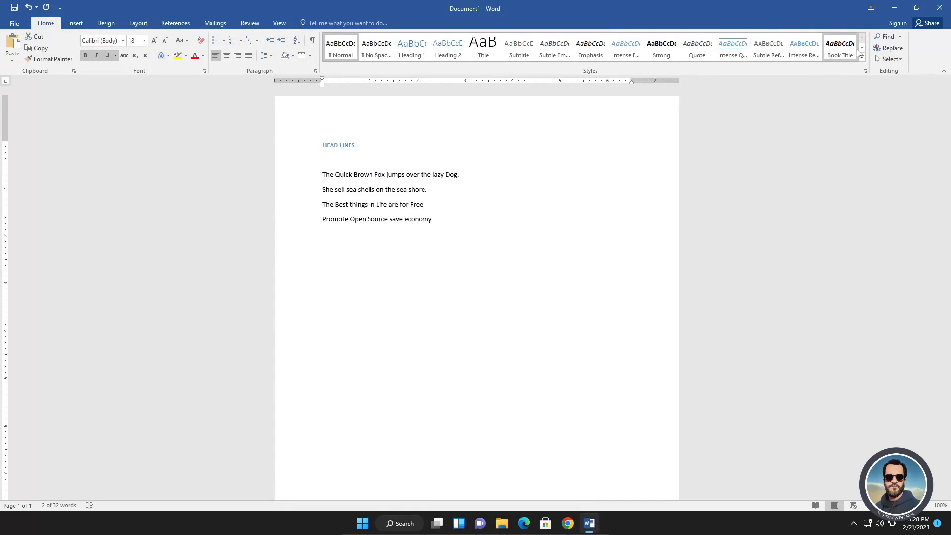
# Step: Apply the Heading 1 style to the "Head Lines" text
pyautogui.click(863, 48)
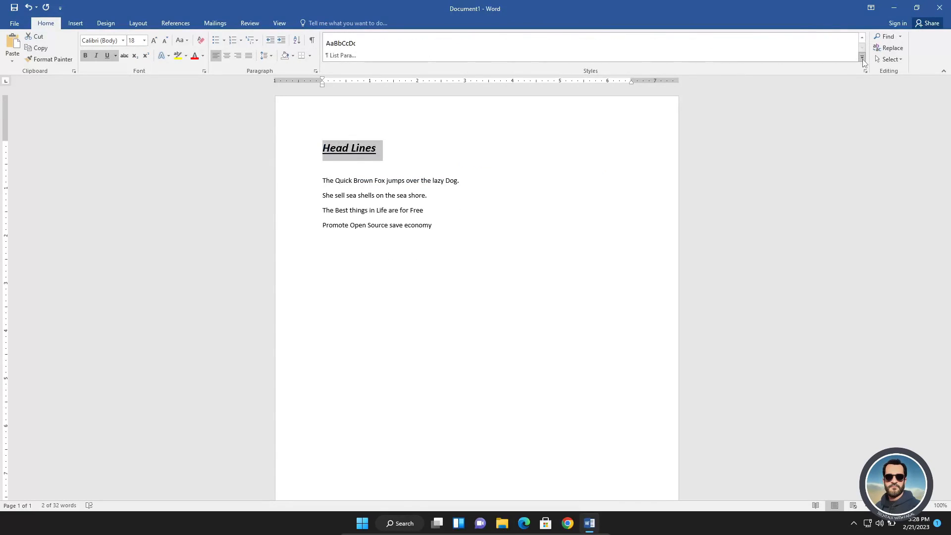
pyautogui.click(863, 55)
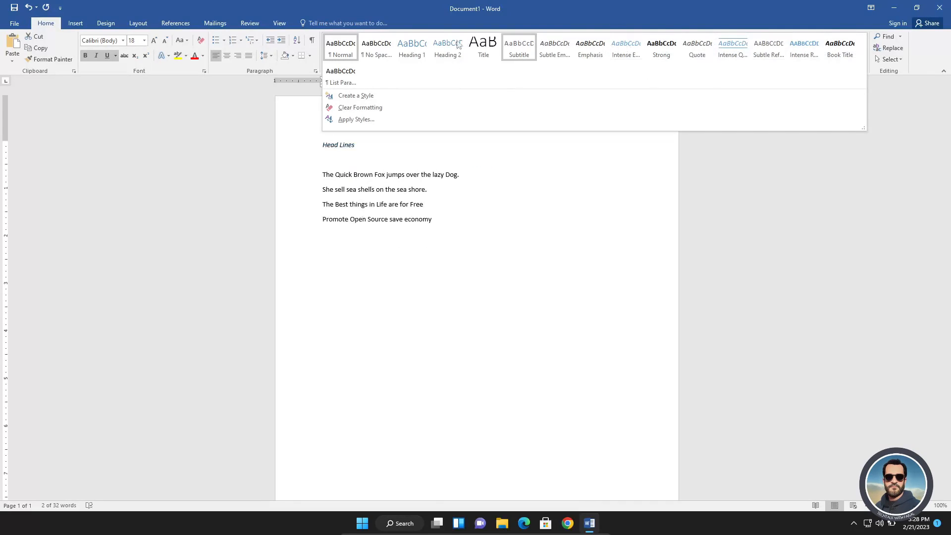
pyautogui.click(406, 47)
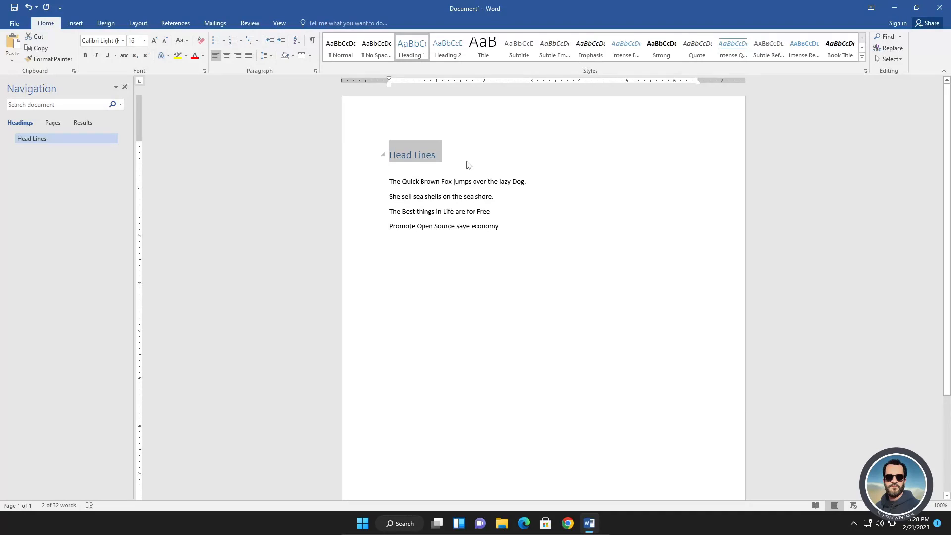
pyautogui.click(447, 159)
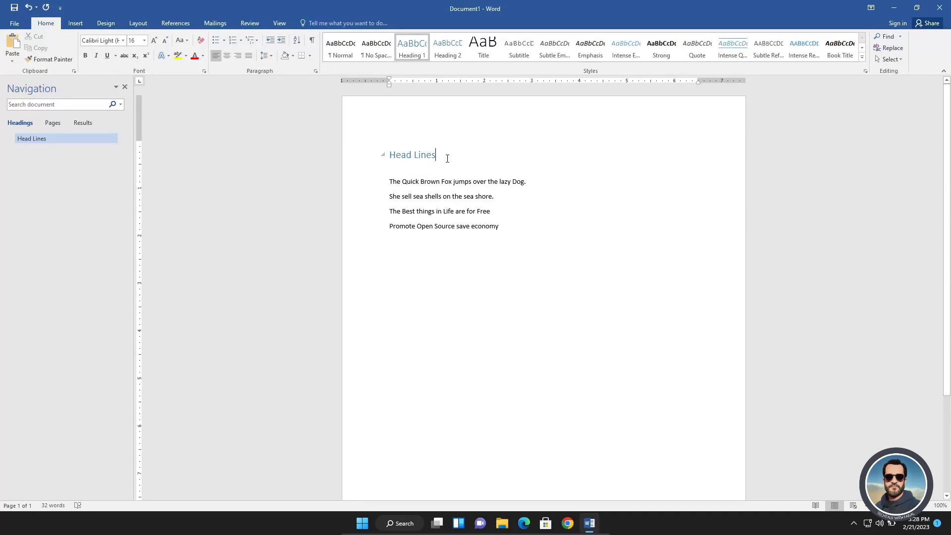
pyautogui.tripleClick(447, 159)
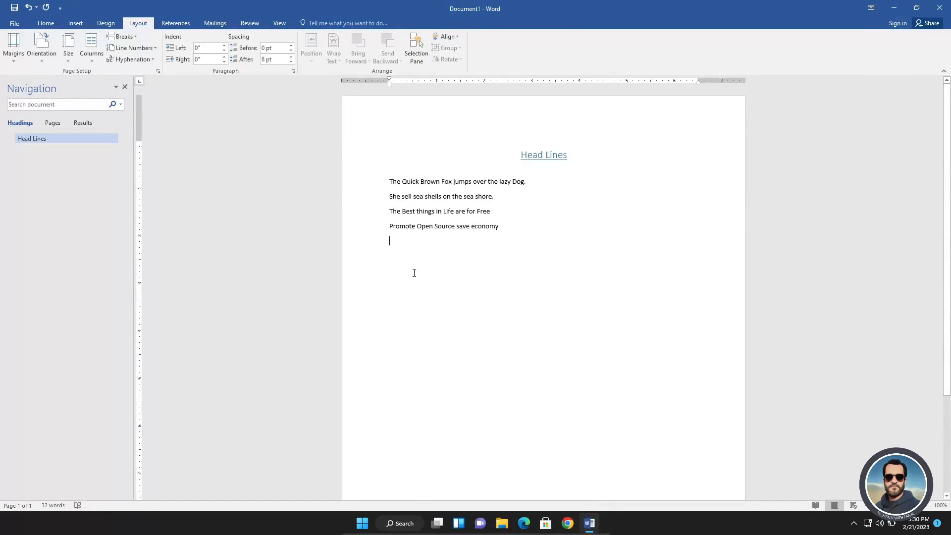
# Step: Add three lines of random filler characters below the "Promote Open Source save economy" sentence
pyautogui.write('bsjfdsjfdsjfkds;kf;dskfk fds')
pyautogui.press('Return')
pyautogui.write("'lf'kdsf;kdsfdsllfldslfdslf")
pyautogui.press('Return')
pyautogui.write('sdl')
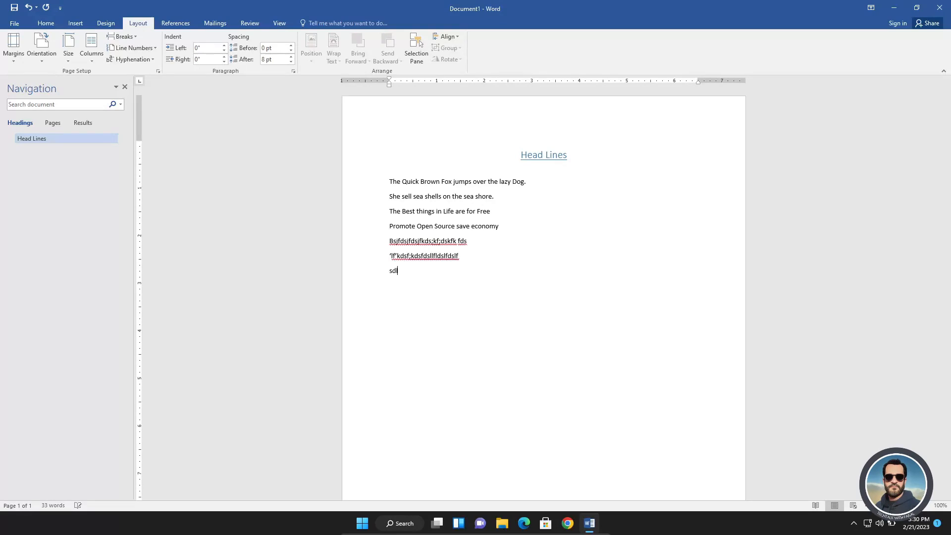
pyautogui.write("f;dslf;lsfls'lf'sdlf;s")
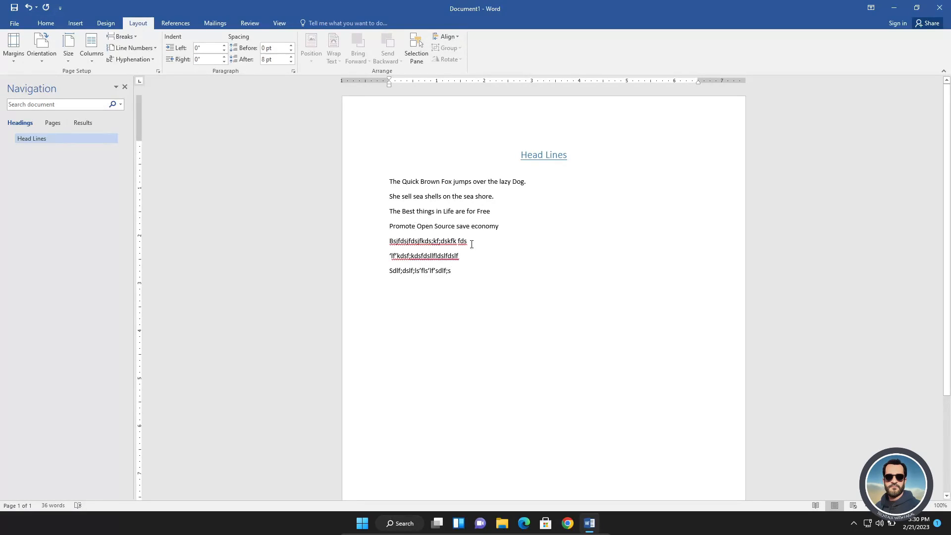
# Step: Insert "ffff" in the middle of the third filler line
pyautogui.click(398, 281)
pyautogui.click(429, 271)
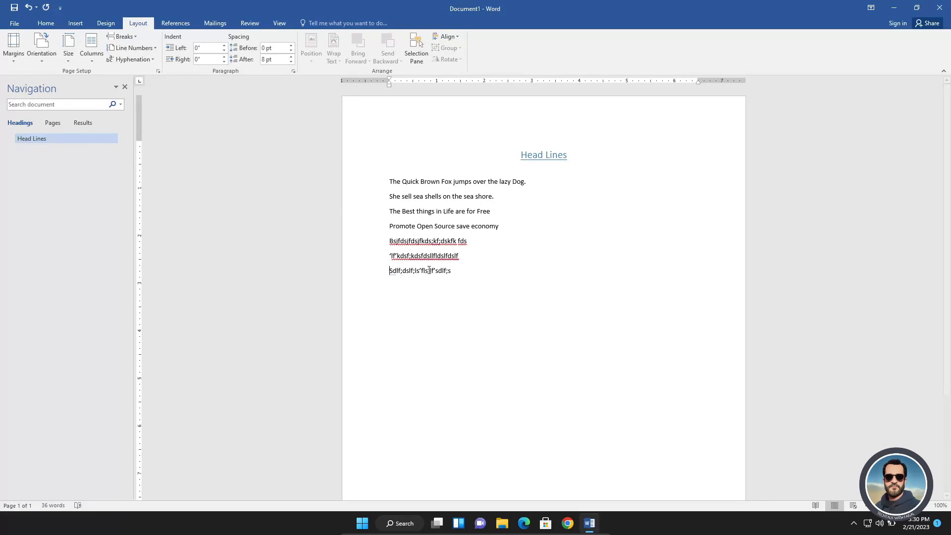
pyautogui.write('ffff')
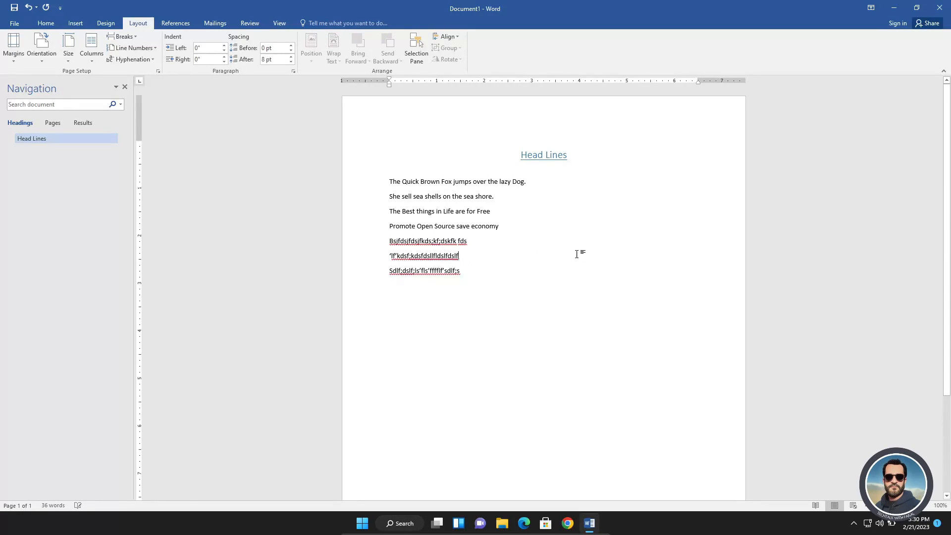
# Step: Try placing the insertion point in empty areas beside and below the text, and undo the resulting changes
pyautogui.doubleClick(649, 256)
pyautogui.click(622, 279)
pyautogui.press('Left')
pyautogui.press('Left')
pyautogui.press('Left')
pyautogui.press('Left')
pyautogui.doubleClick(409, 395)
pyautogui.hotkey('ctrl', 'z')
pyautogui.hotkey('ctrl', 'z')
pyautogui.press('Right')
pyautogui.press('BackSpace')
# Step: Insert "ddfdd" directly before "Fox" in the first sentence
pyautogui.click(441, 182)
pyautogui.write('ddfdd')
# Step: Add the lines "dsdsdsd", "sdsdsdsd" and "sdsdsdsdsd" below the last filler line, leaving a blank line above them
pyautogui.click(482, 274)
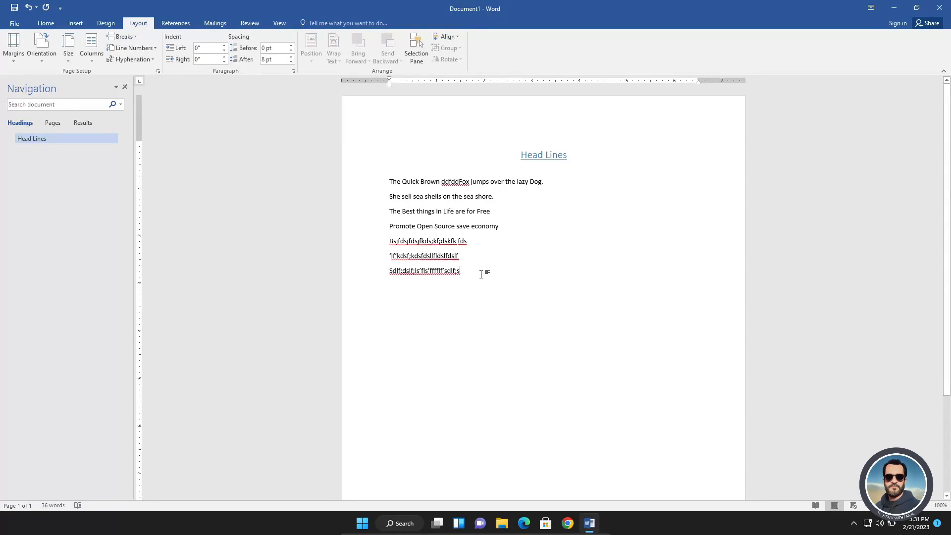
pyautogui.press('Return')
pyautogui.write('dsdsdsd')
pyautogui.press('Return')
pyautogui.write('sdsdsdsd')
pyautogui.press('Return')
pyautogui.write('sdsdsdsdsd')
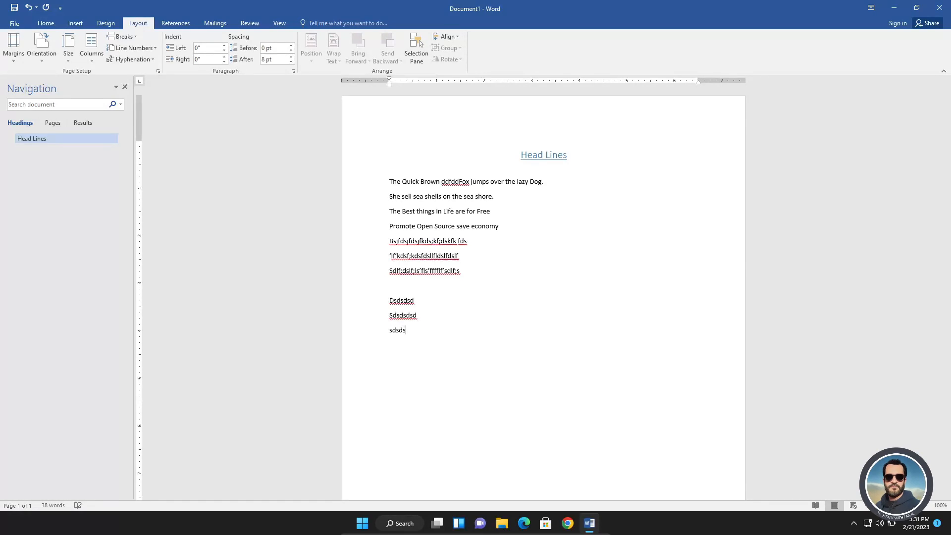
# Step: Add a run of blank lines below the filler text and enter "dsdsdsdsdsd" near the bottom of the page
pyautogui.press('Return')
pyautogui.press('Return')
pyautogui.press('Return')
pyautogui.press('Return')
pyautogui.press('Return')
pyautogui.press('Return')
pyautogui.press('Return')
pyautogui.press('Return')
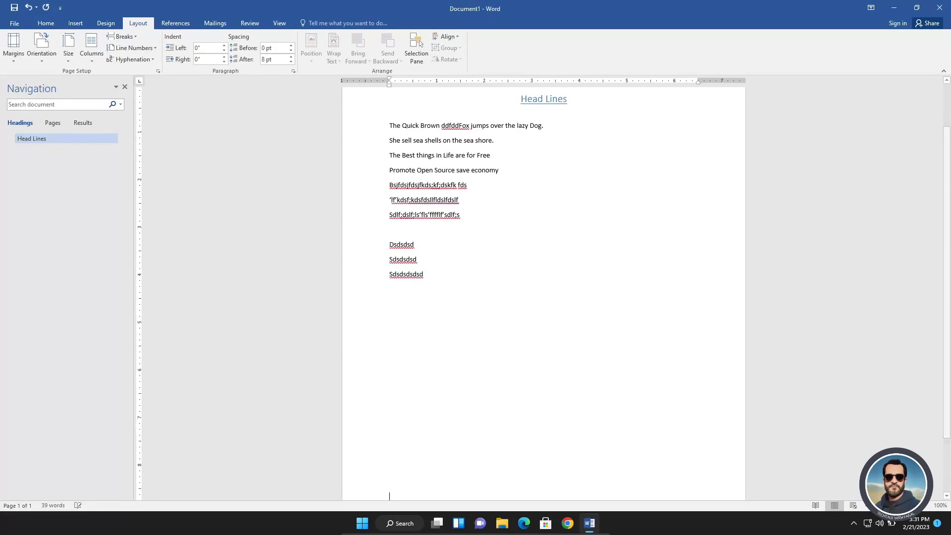
pyautogui.write('dsdsdsdsdsd')
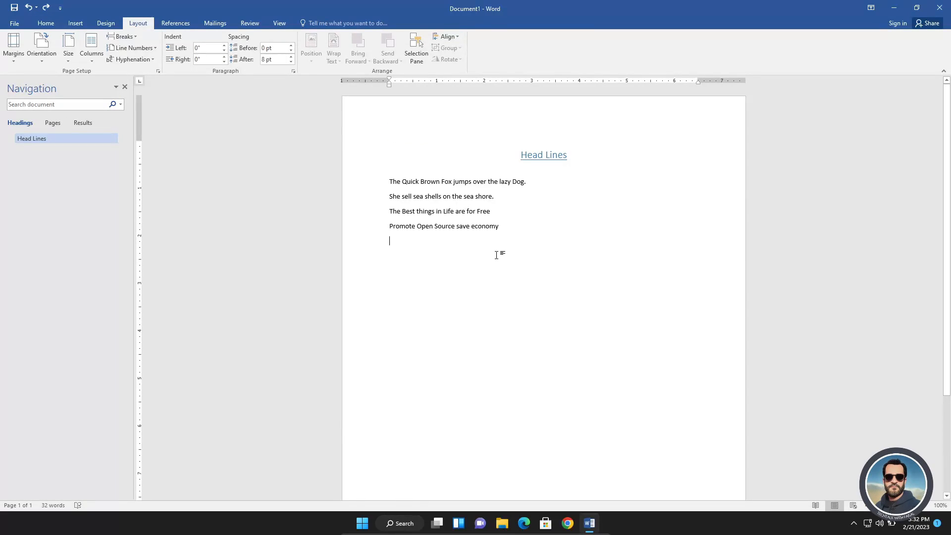
# Step: Enter the sentence "Subscribe to by channel apkstan" below "Promote Open Source save economy"
pyautogui.write('subs')
pyautogui.write('cribe t')
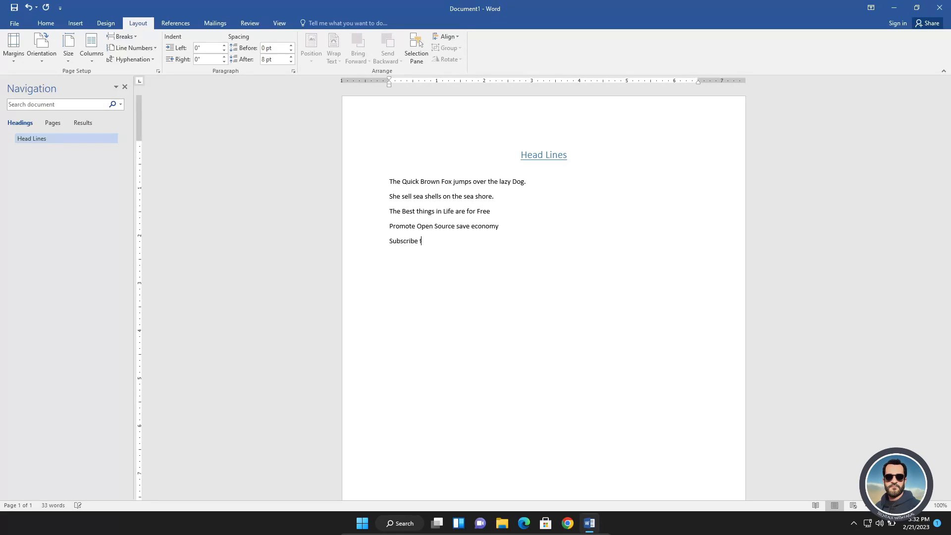
pyautogui.write('o by channel apkstar')
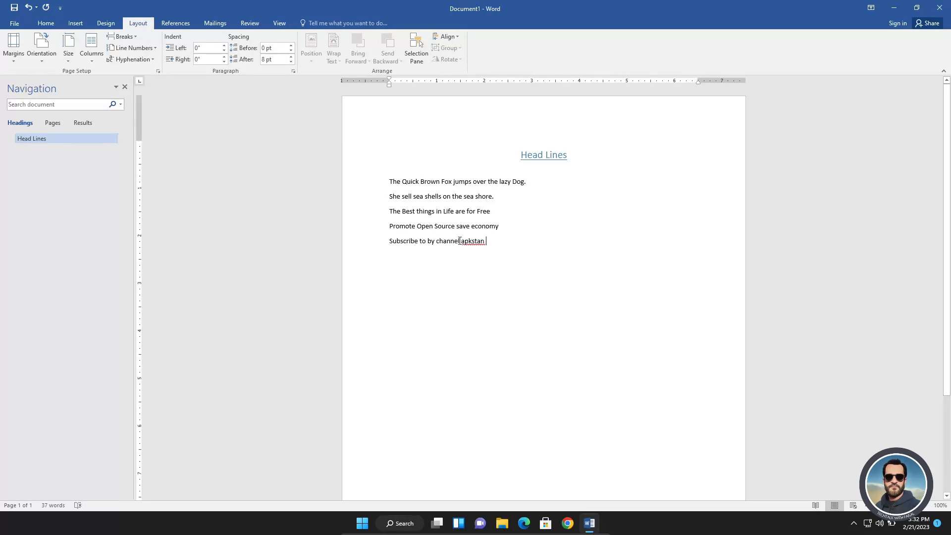
# Step: Spell-check the "Subscribe" sentence, change "apkstan" to "Pakistan", and check the rest of the document
pyautogui.moveTo(499, 241); pyautogui.dragTo(408, 242)
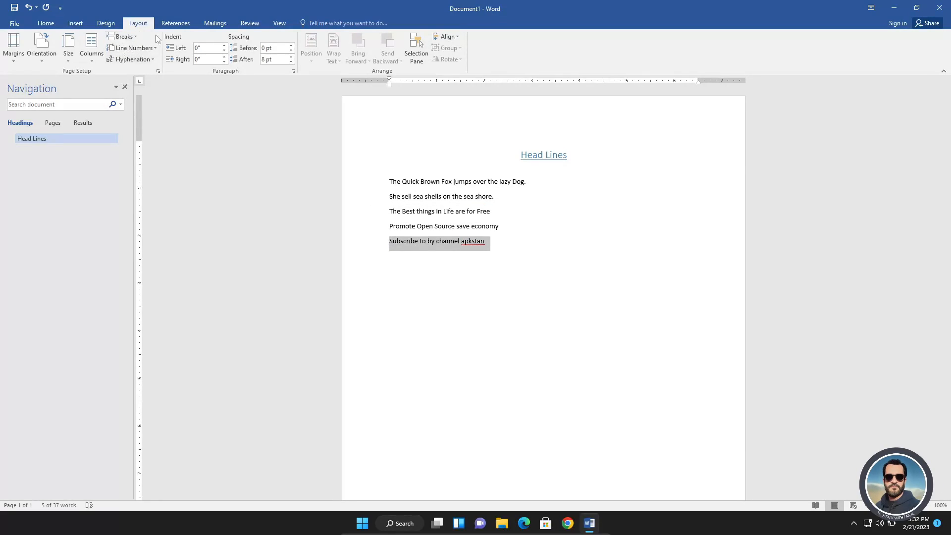
pyautogui.click(49, 25)
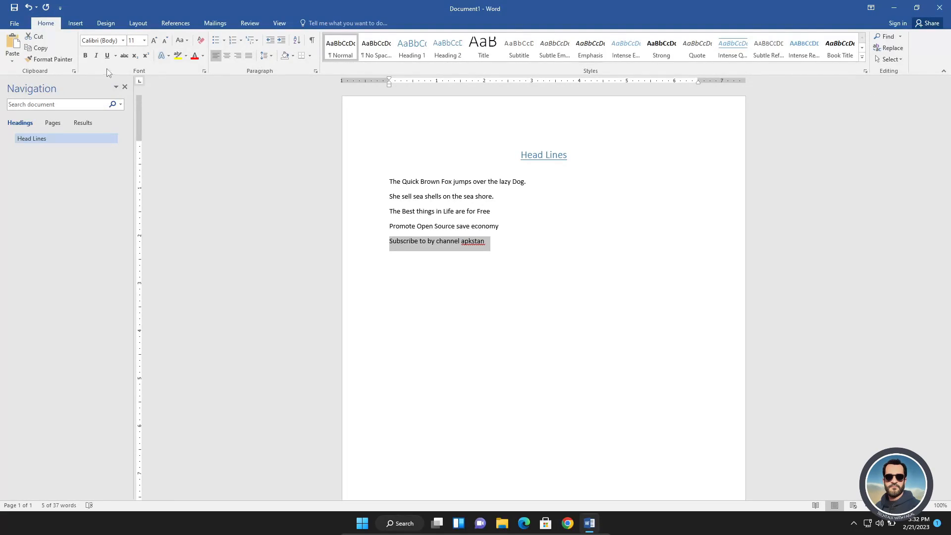
pyautogui.click(250, 23)
pyautogui.click(19, 44)
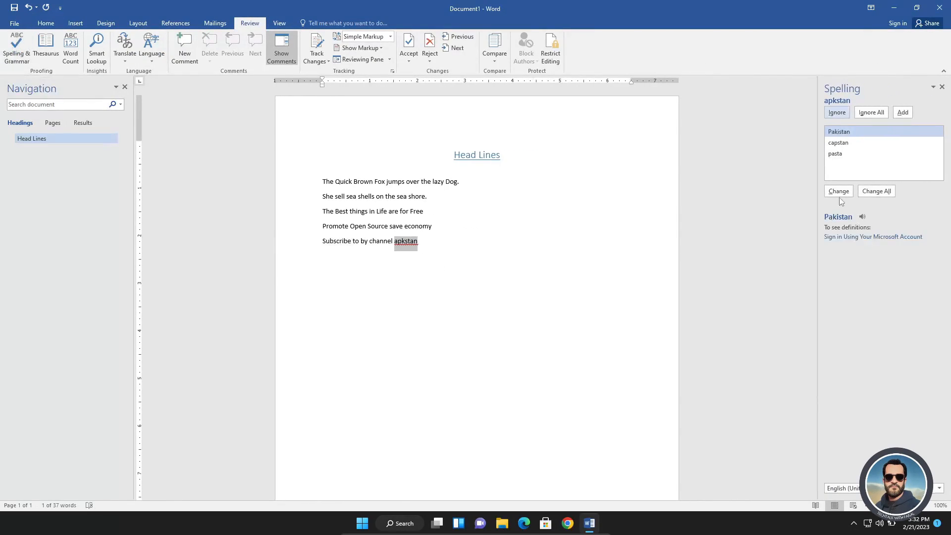
pyautogui.click(844, 193)
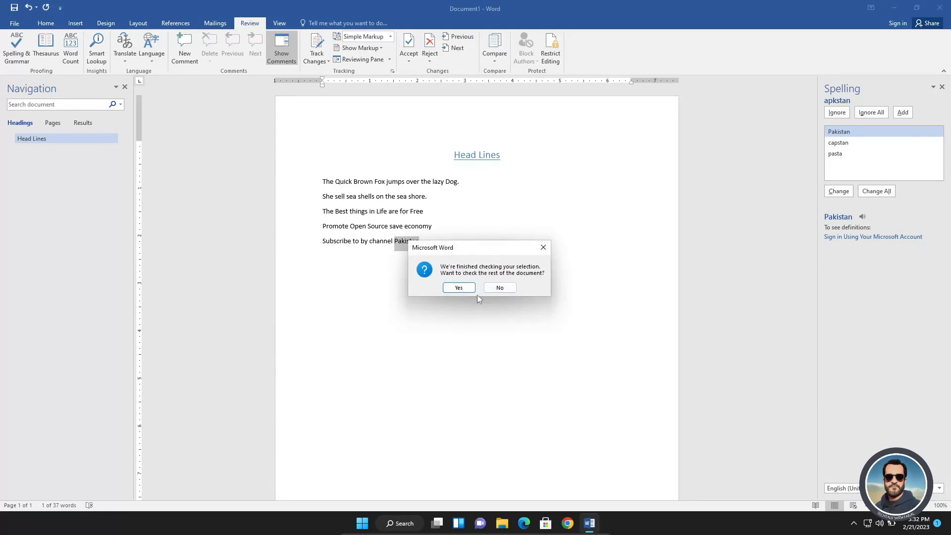
pyautogui.click(460, 288)
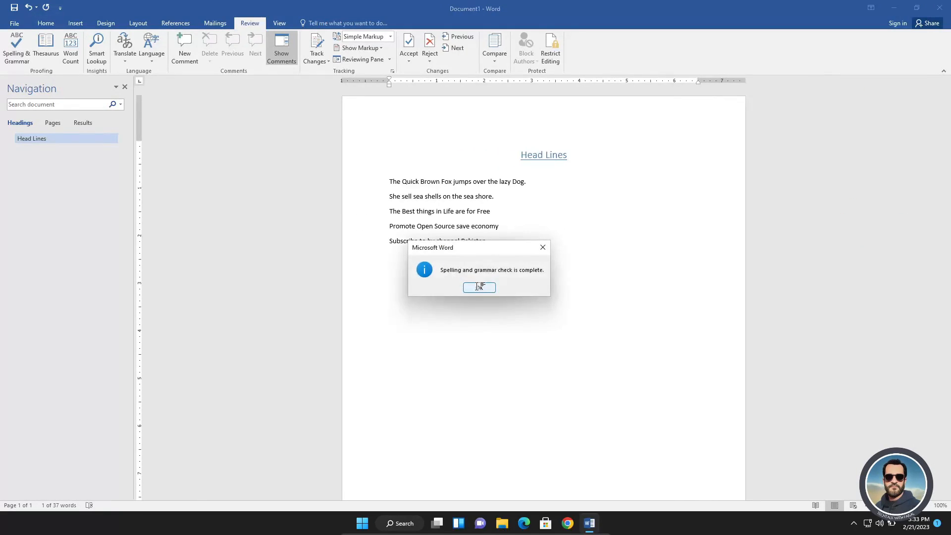
pyautogui.click(477, 286)
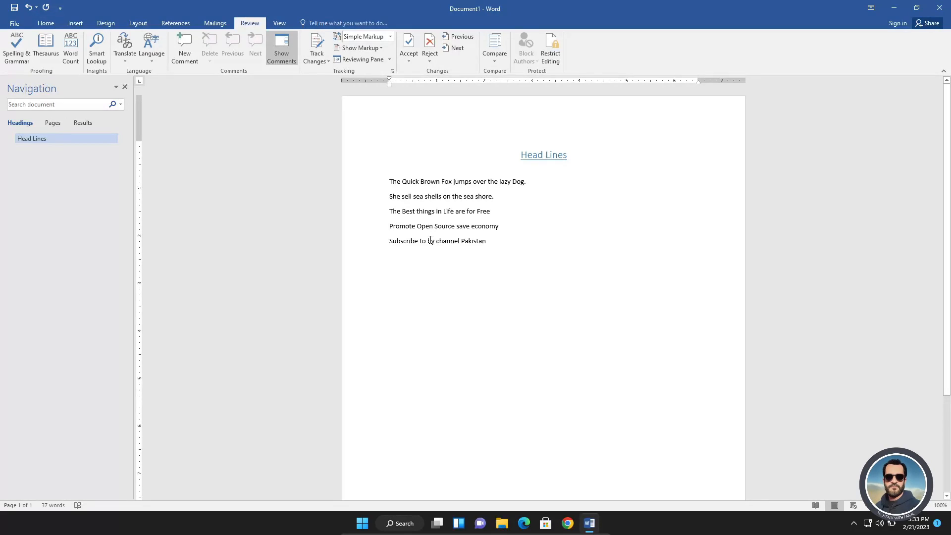
# Step: Change "by" to "my" in the "Subscribe" sentence
pyautogui.press('BackSpace')
pyautogui.write('m')
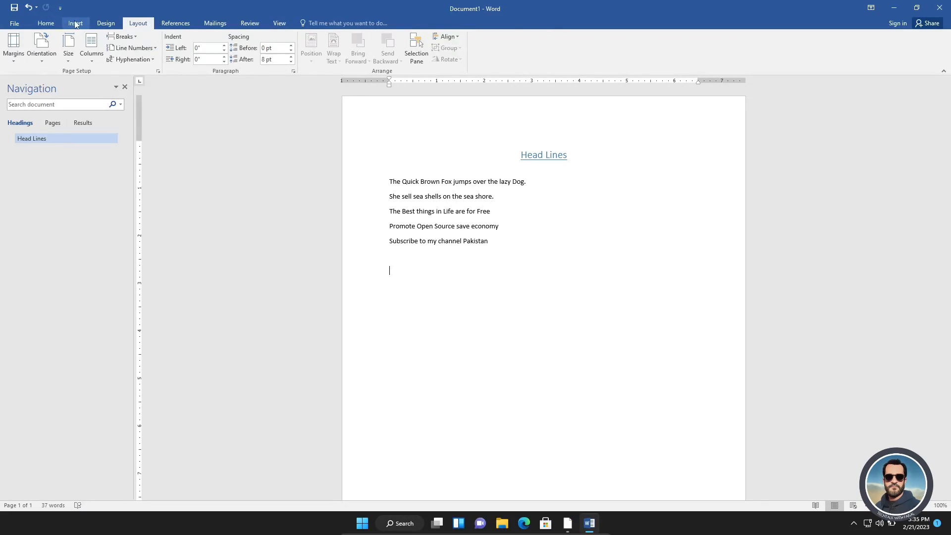
# Step: Look through the insert commands and the built-in cover page designs without choosing one
pyautogui.click(75, 24)
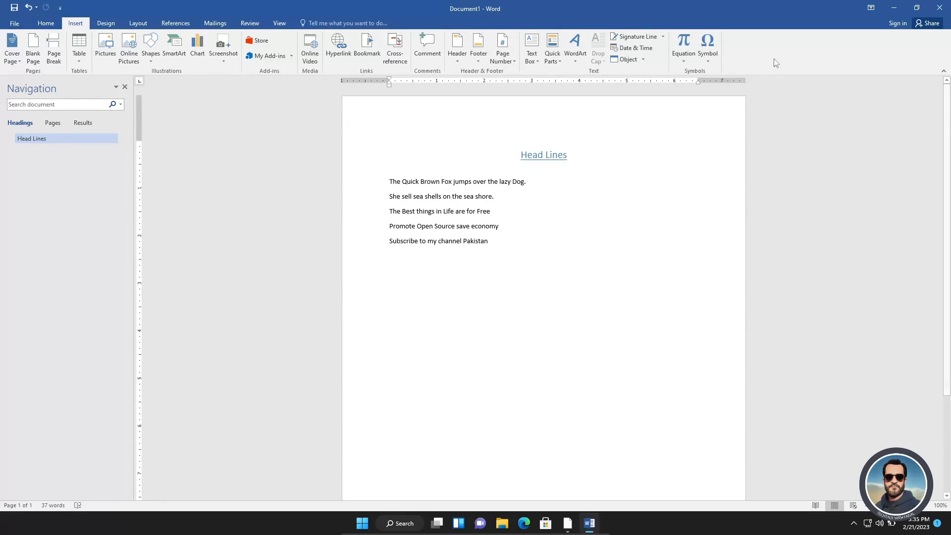
pyautogui.click(15, 61)
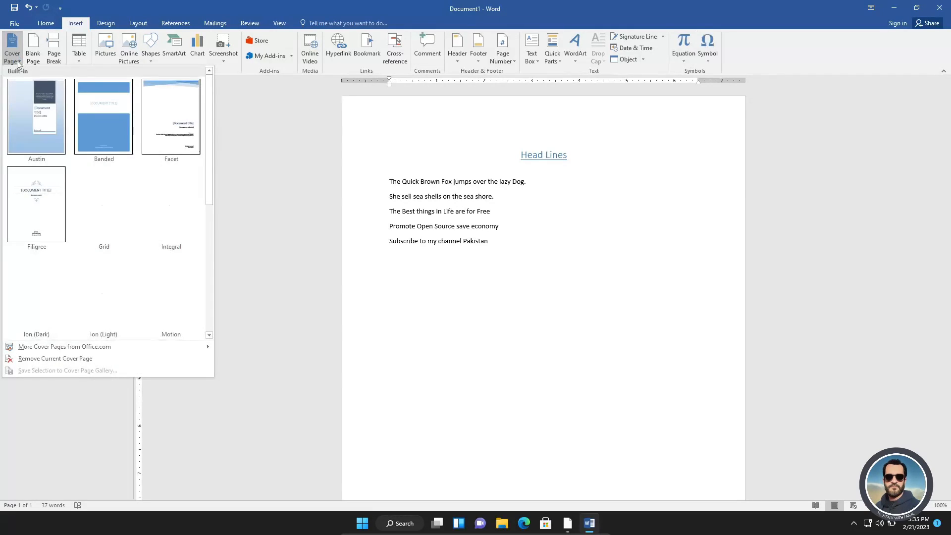
pyautogui.click(263, 130)
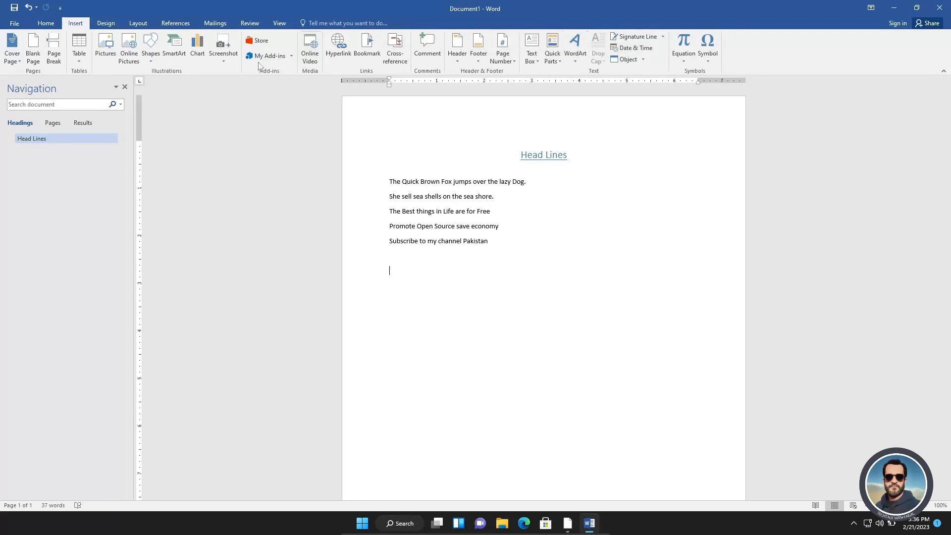
# Step: Insert the cartoon rabbit picture from a file below the last sentence
pyautogui.click(107, 47)
pyautogui.click(130, 94)
pyautogui.click(388, 250)
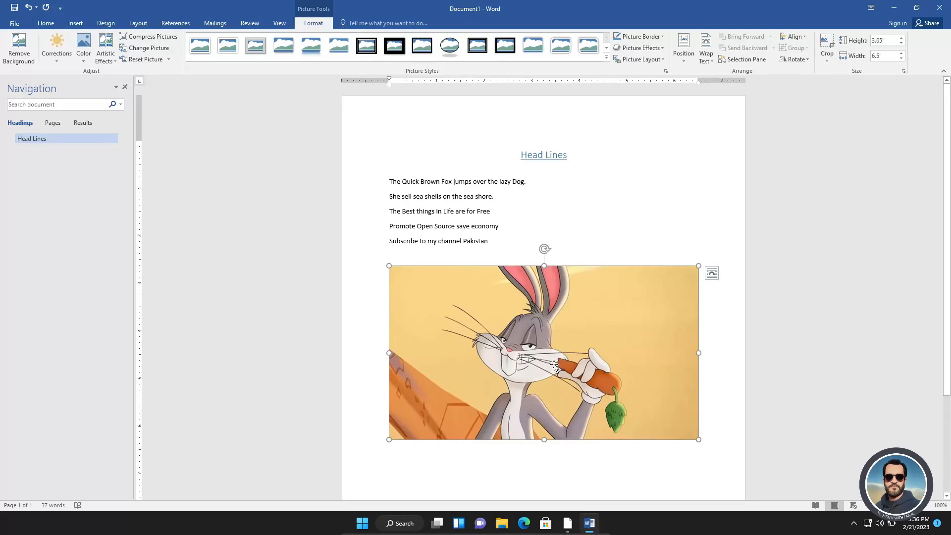
# Step: Try moving the picture into the third and second sentences, and return it below the last sentence
pyautogui.moveTo(555, 366); pyautogui.dragTo(556, 317)
pyautogui.moveTo(558, 349); pyautogui.dragTo(452, 293)
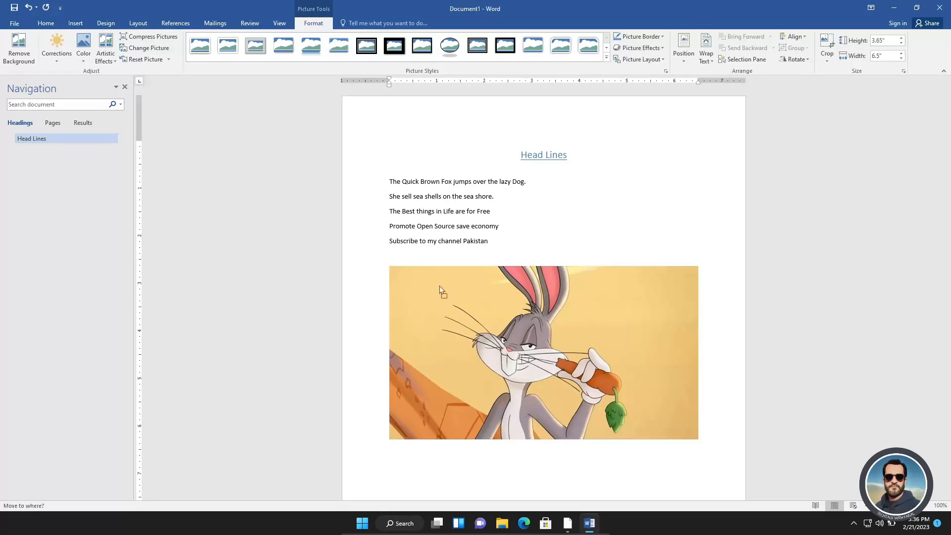
pyautogui.moveTo(429, 247); pyautogui.dragTo(455, 227)
pyautogui.moveTo(477, 326); pyautogui.dragTo(449, 212)
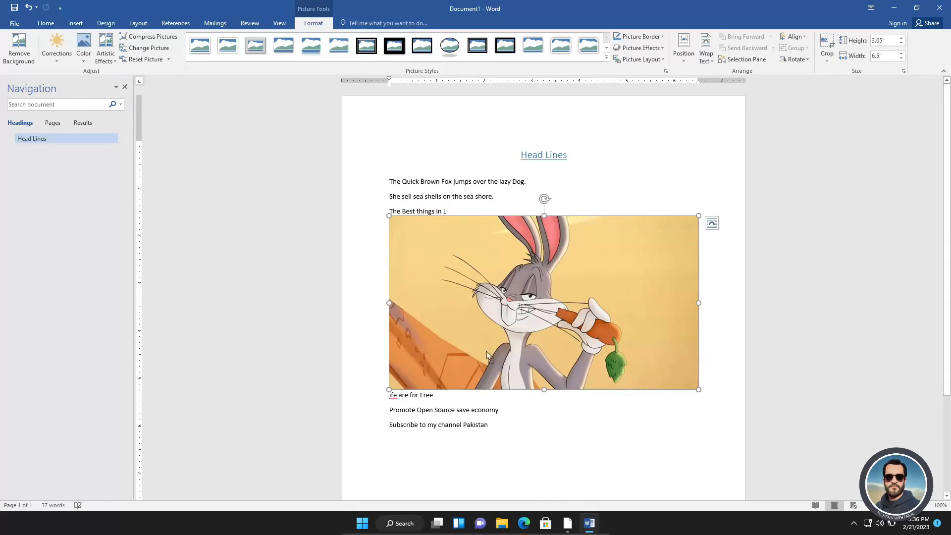
pyautogui.moveTo(489, 364); pyautogui.dragTo(468, 239)
pyautogui.moveTo(465, 205); pyautogui.dragTo(464, 205)
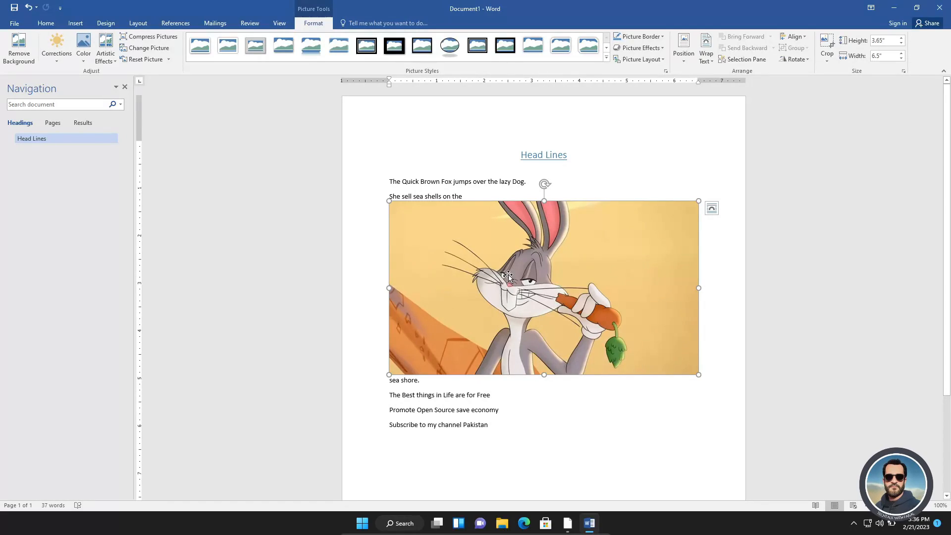
pyautogui.moveTo(511, 292); pyautogui.dragTo(513, 455)
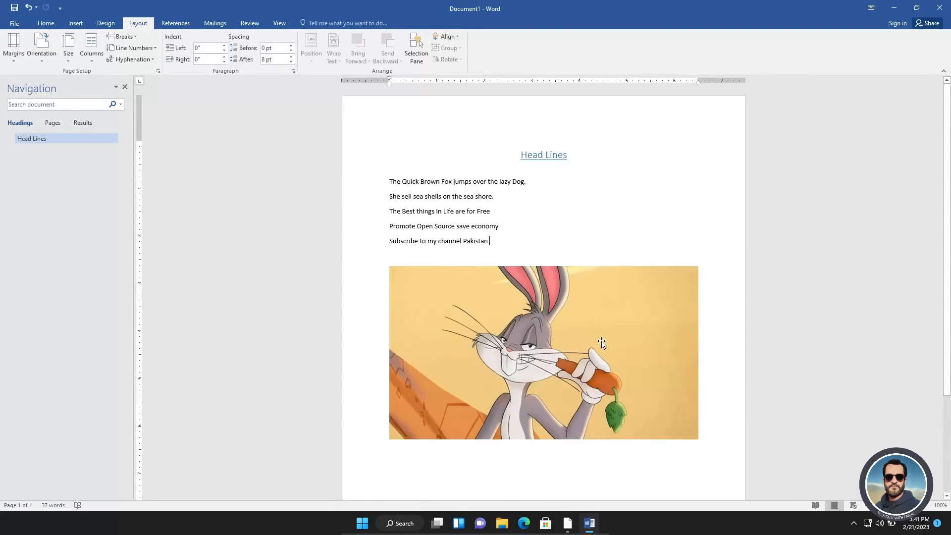
# Step: Shrink the rabbit picture proportionally to about three quarters of the text width
pyautogui.click(601, 343)
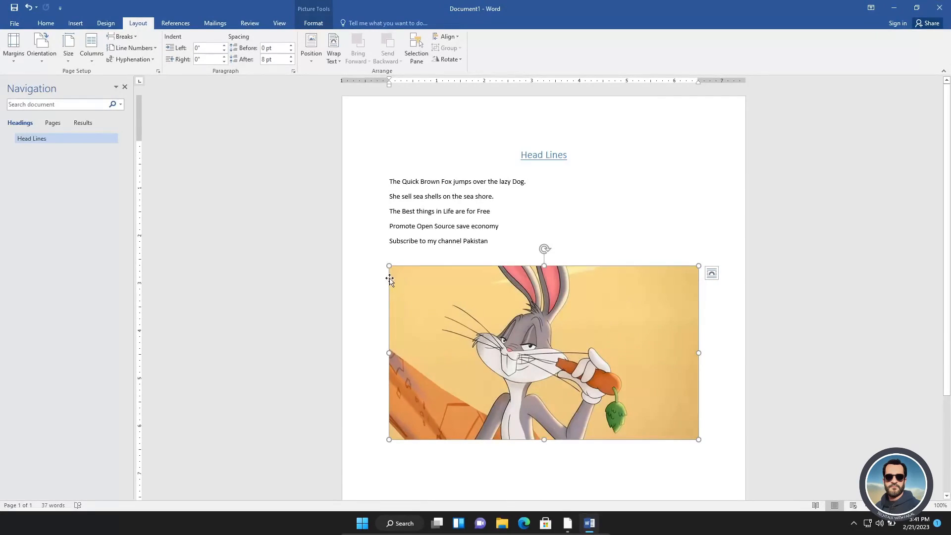
pyautogui.moveTo(389, 266); pyautogui.dragTo(456, 312)
pyautogui.moveTo(638, 405); pyautogui.dragTo(618, 388)
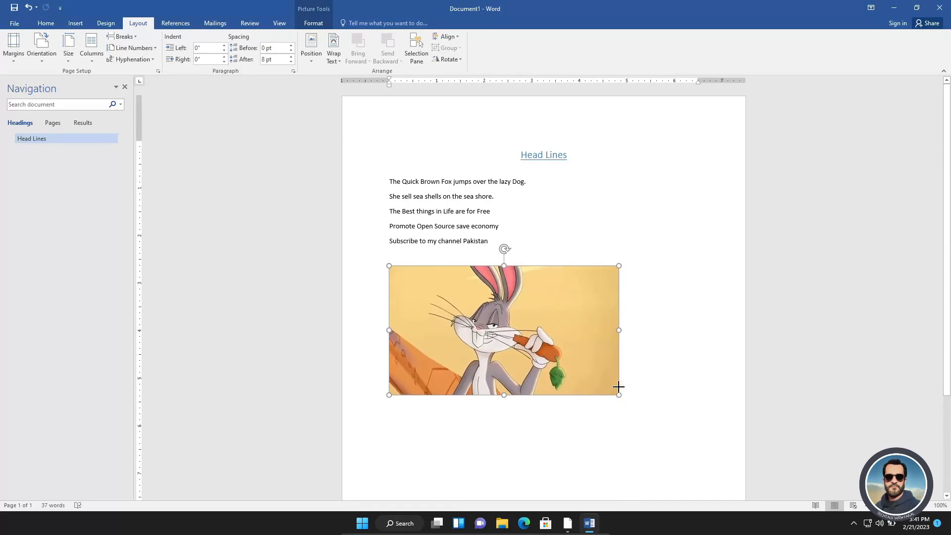
# Step: Try moving the picture into the last sentence after "channel", and undo the move
pyautogui.moveTo(475, 325); pyautogui.dragTo(465, 249)
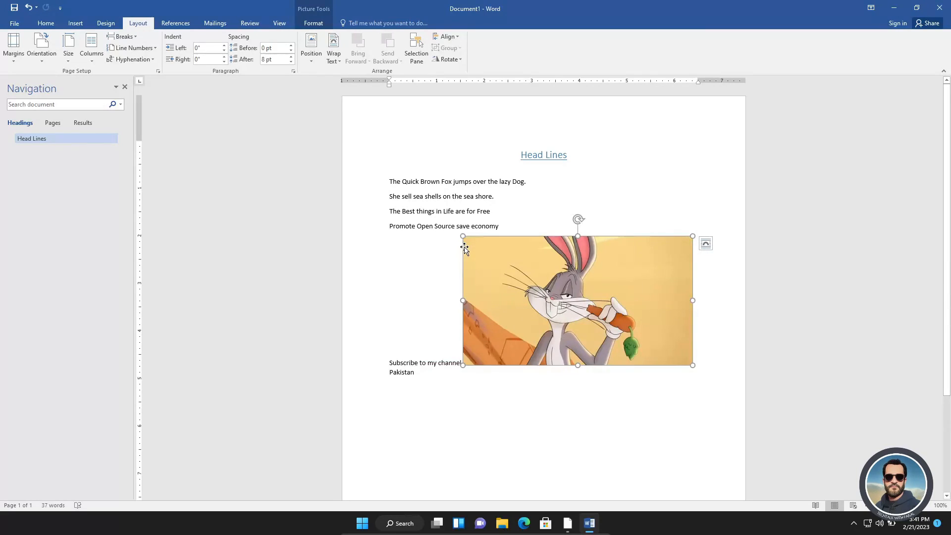
pyautogui.hotkey('ctrl', 'z')
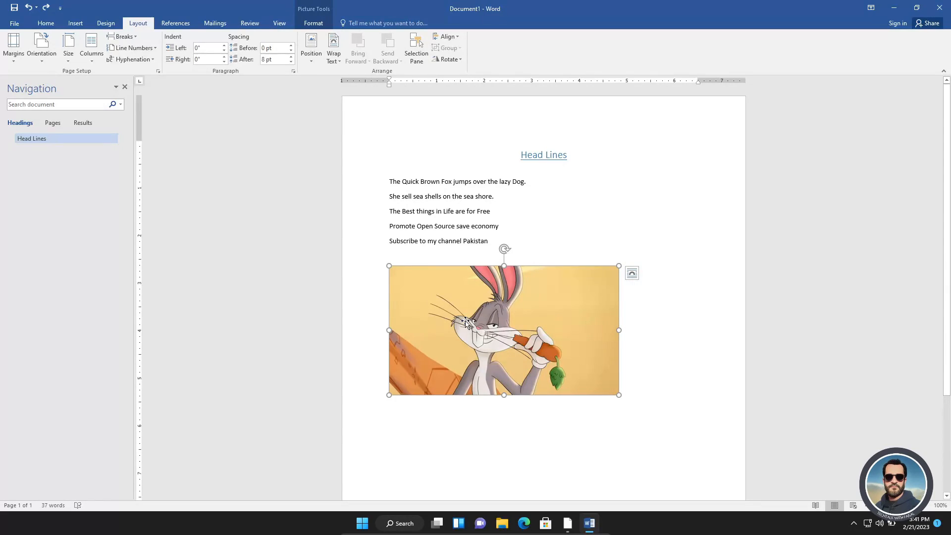
# Step: Set the picture's text wrapping to Behind Text and move it up behind the heading and sentences
pyautogui.click(633, 276)
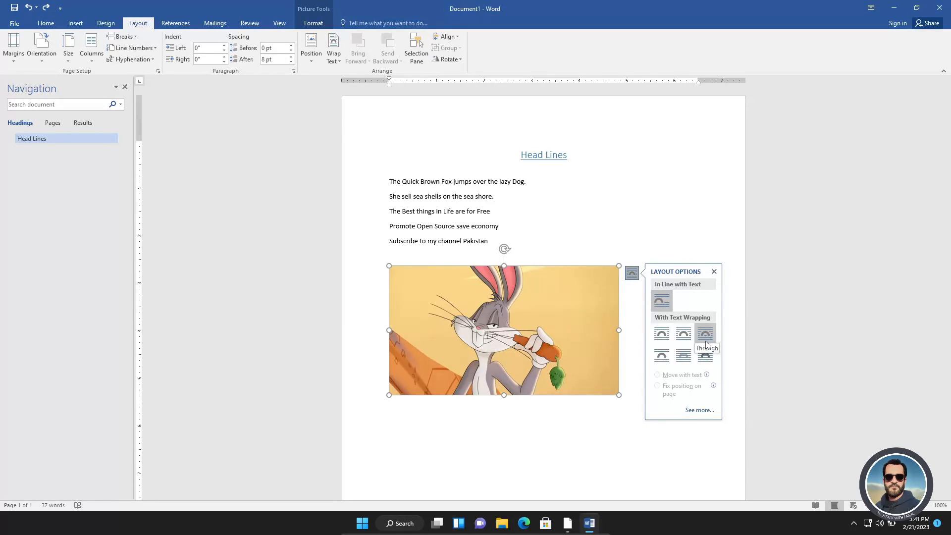
pyautogui.click(682, 356)
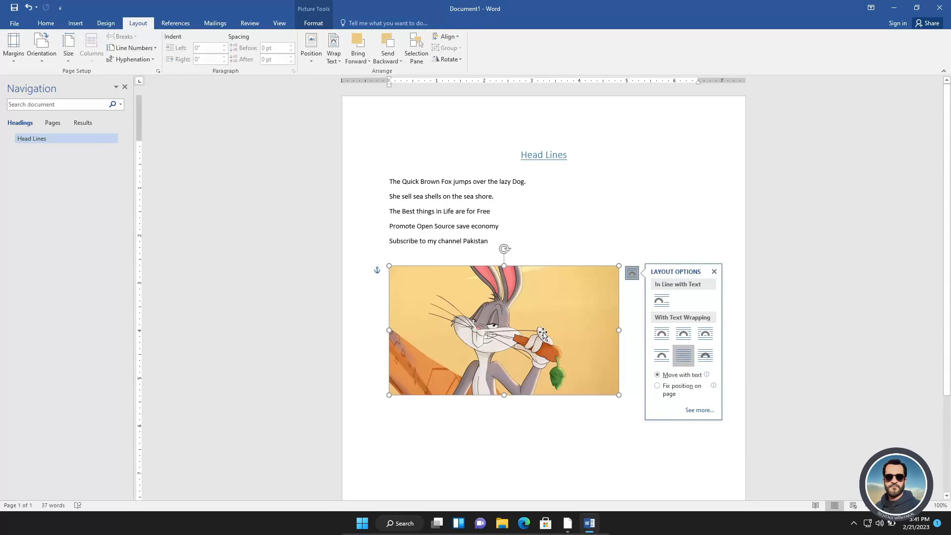
pyautogui.moveTo(543, 331); pyautogui.dragTo(533, 189)
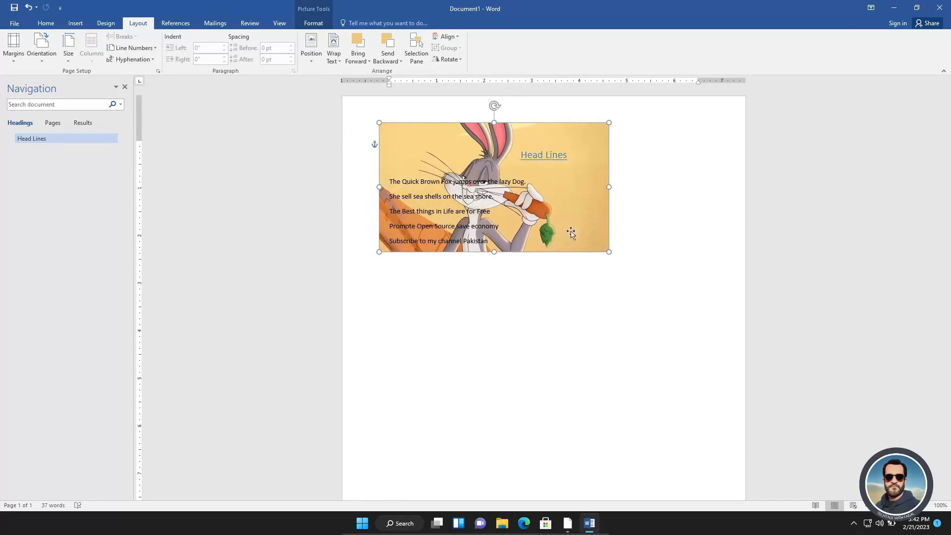
# Step: Resize the picture to cover the heading and all five sentences, and apply the Behind Text wrapping to it
pyautogui.moveTo(609, 252); pyautogui.dragTo(565, 259)
pyautogui.rightClick(563, 252)
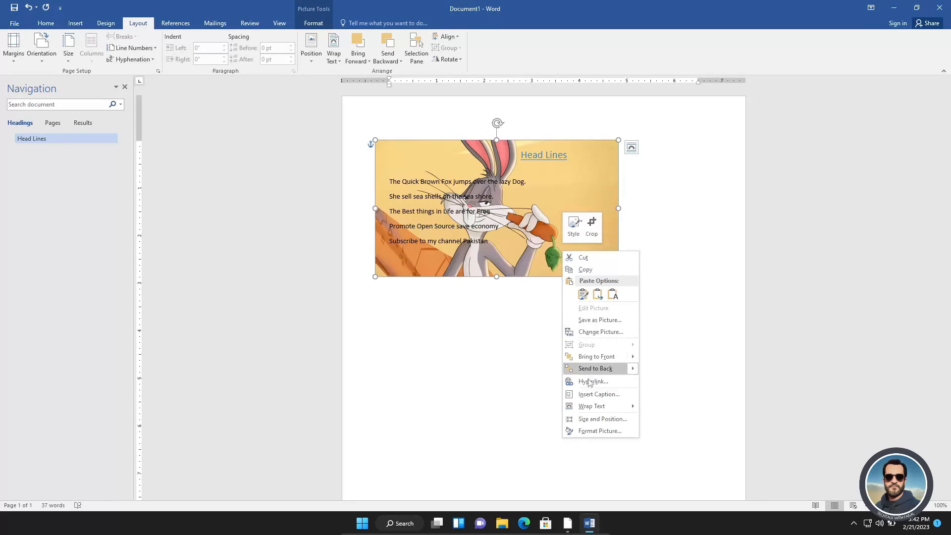
pyautogui.moveTo(591, 407)
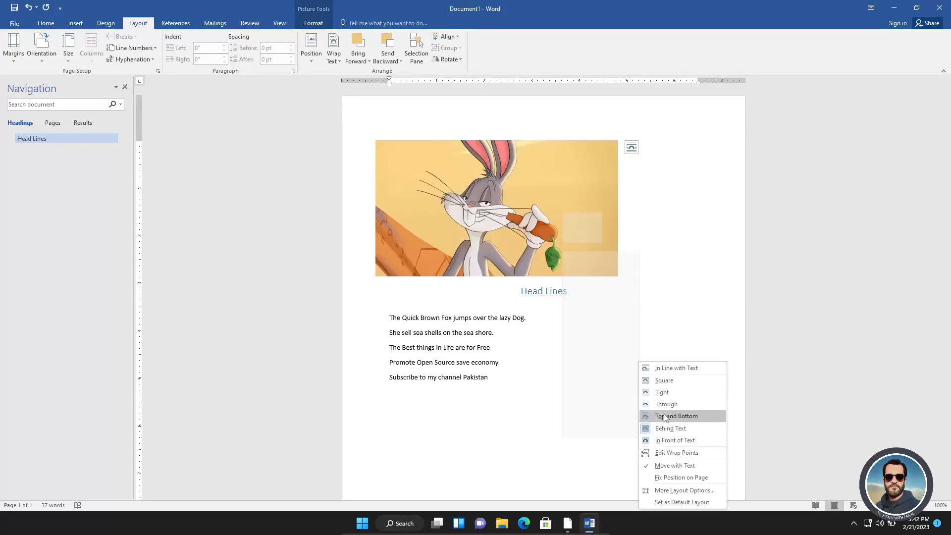
pyautogui.click(671, 428)
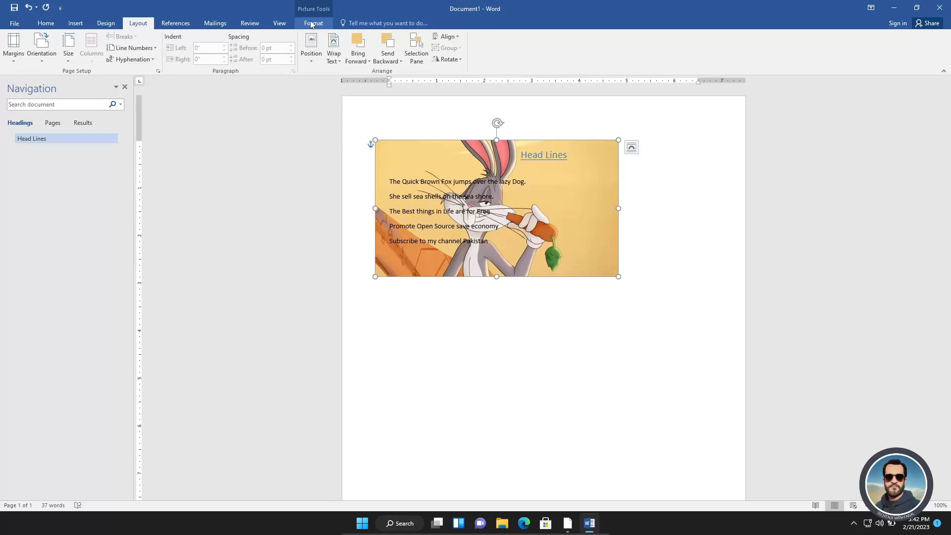
# Step: Try a darker brightness and contrast correction on the rabbit picture, and undo it
pyautogui.click(312, 25)
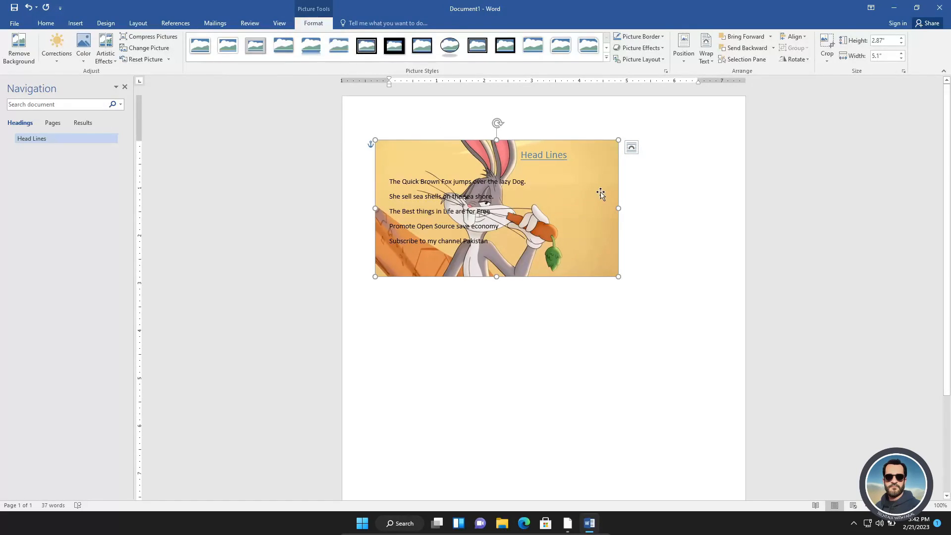
pyautogui.click(632, 147)
pyautogui.click(633, 148)
pyautogui.click(25, 59)
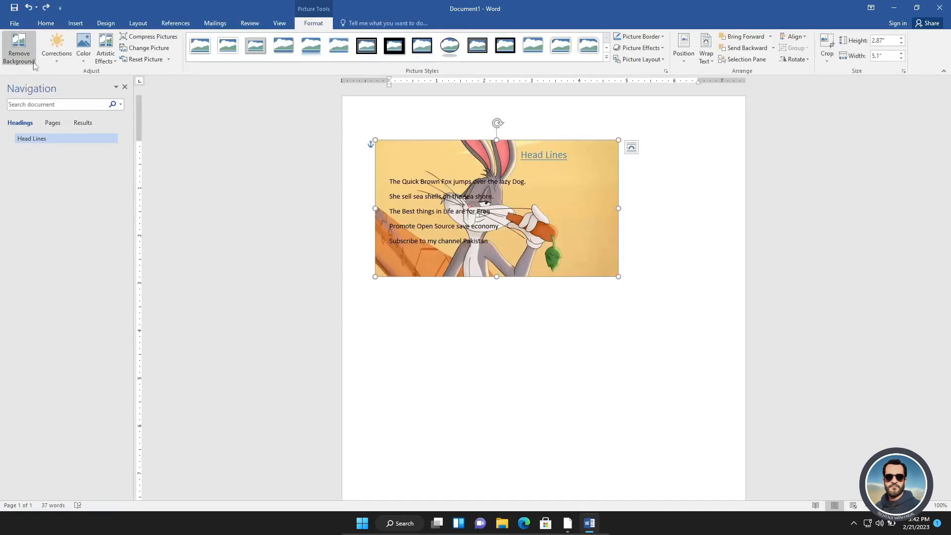
pyautogui.click(57, 50)
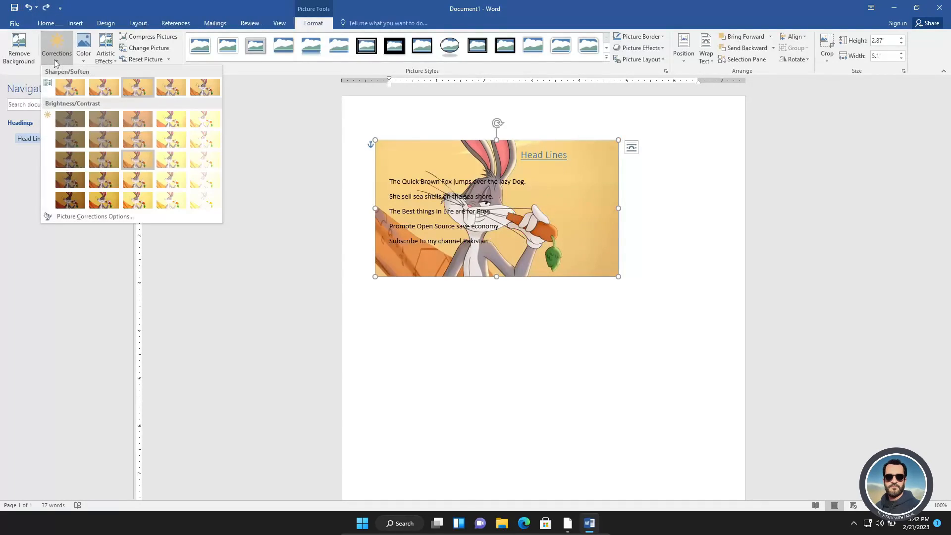
pyautogui.click(70, 139)
pyautogui.click(57, 49)
pyautogui.hotkey('ctrl', 'z')
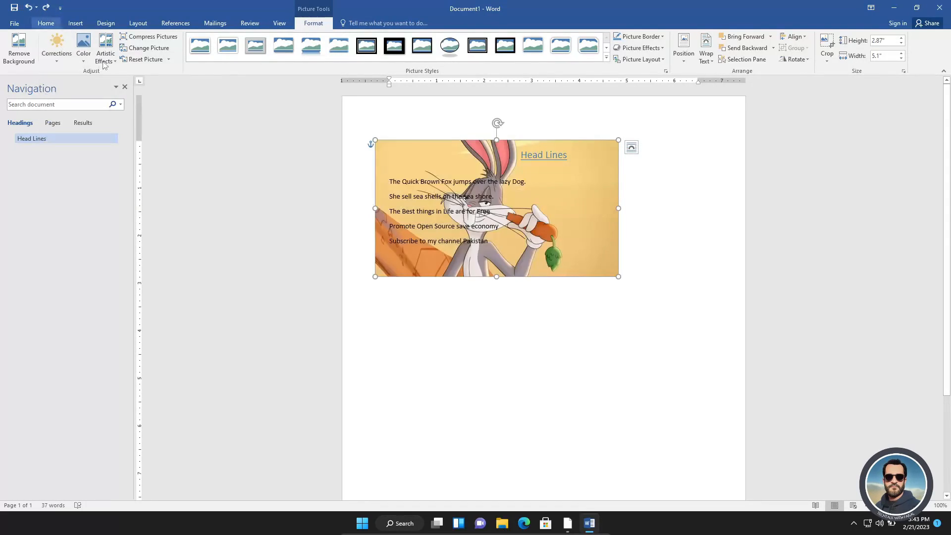
# Step: Recolor the rabbit picture with a blue tint, and undo the recoloring
pyautogui.click(83, 49)
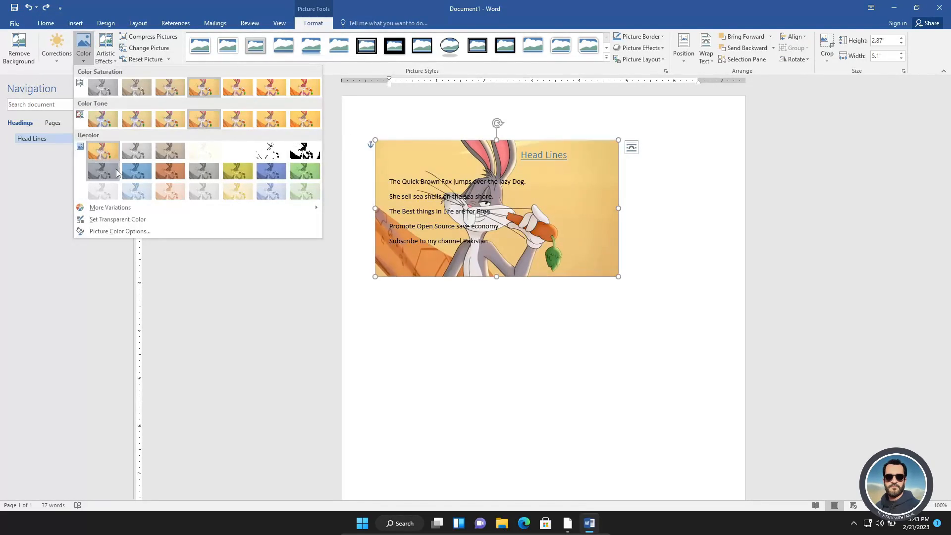
pyautogui.click(140, 173)
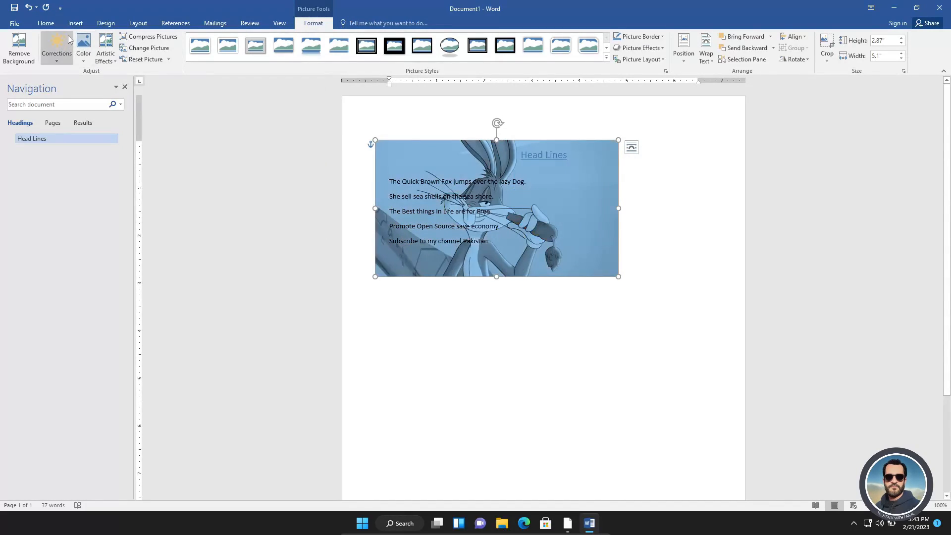
pyautogui.hotkey('ctrl', 'z')
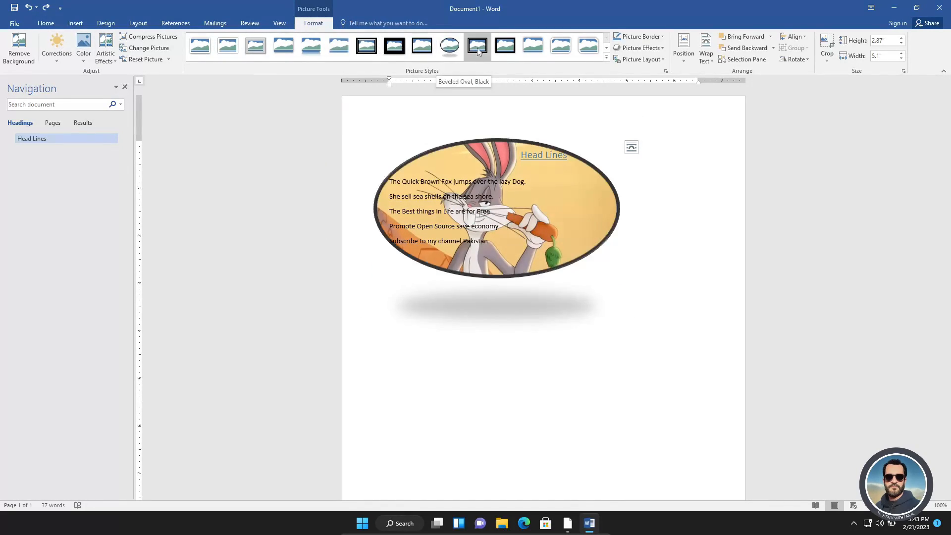
# Step: Preview the picture styles on the rabbit picture without applying one
pyautogui.click(606, 57)
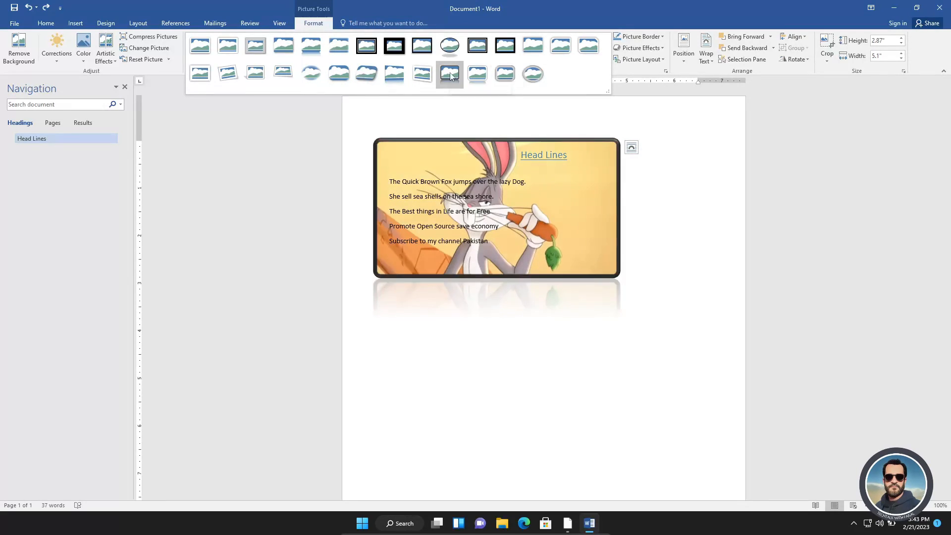
pyautogui.click(399, 329)
pyautogui.click(400, 329)
# Step: Crop the rabbit picture on its left and right sides and place it beside the five sentences
pyautogui.moveTo(558, 185)
pyautogui.mouseDown()
pyautogui.moveTo(604, 185)
pyautogui.moveTo(552, 178)
pyautogui.mouseUp()
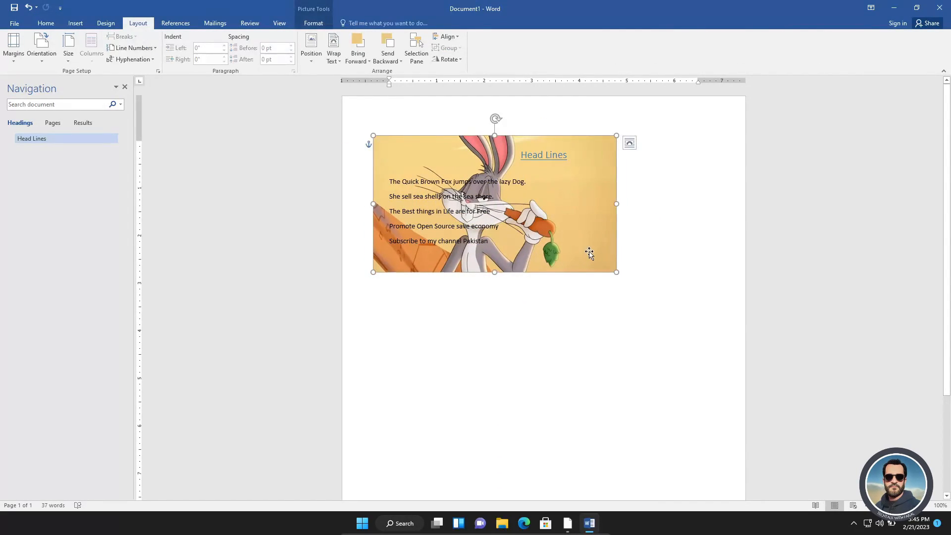
pyautogui.click(313, 23)
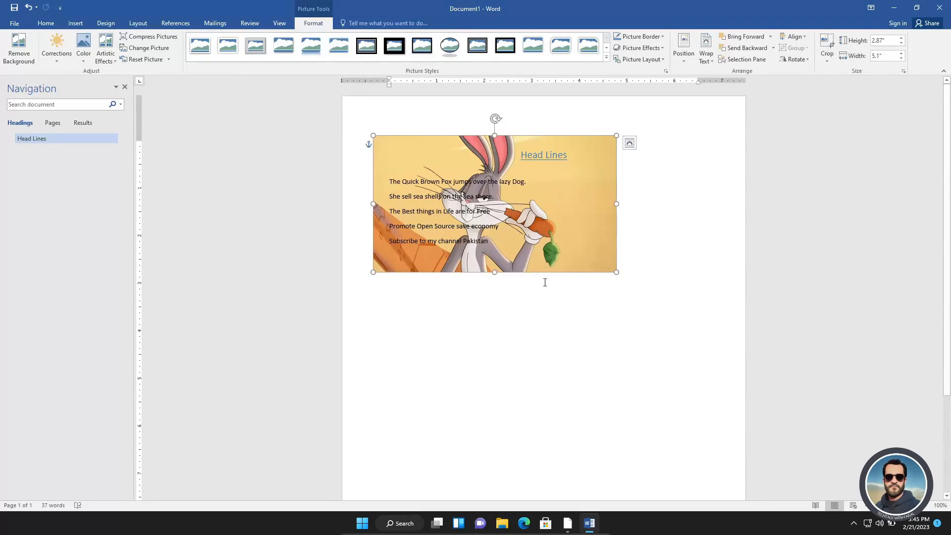
pyautogui.click(831, 48)
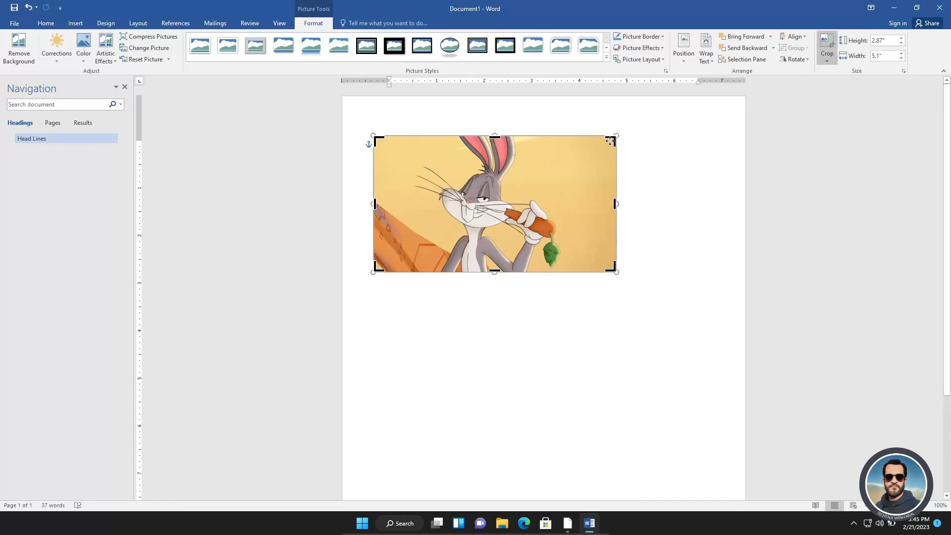
pyautogui.moveTo(610, 142)
pyautogui.mouseDown()
pyautogui.moveTo(590, 143)
pyautogui.moveTo(605, 151)
pyautogui.moveTo(609, 142)
pyautogui.mouseUp()
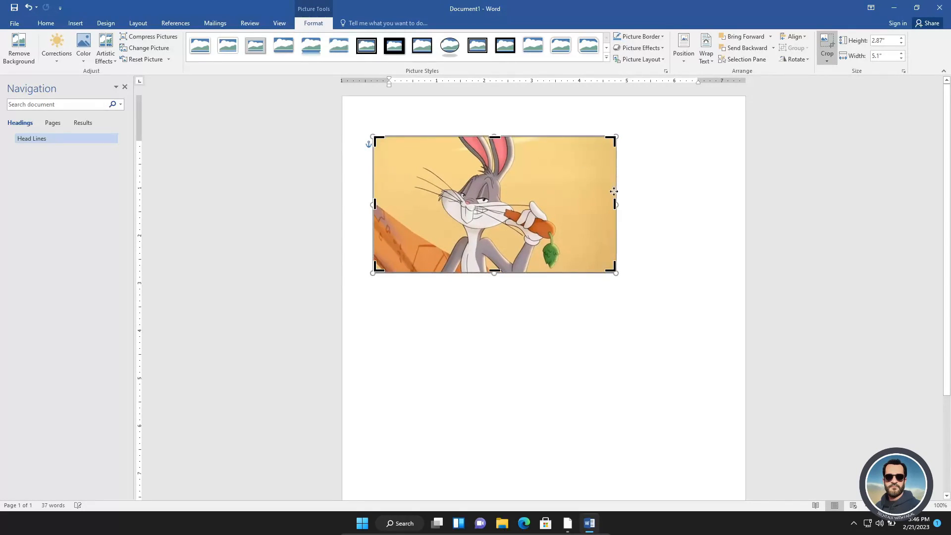
pyautogui.moveTo(615, 203); pyautogui.dragTo(573, 204)
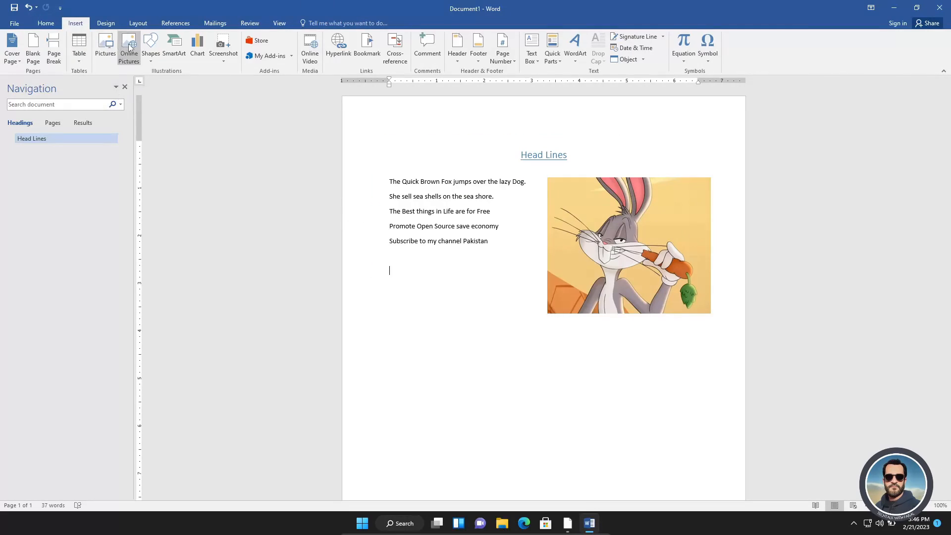
# Step: Try a Bing image search for "red" to insert an online picture, and cancel it
pyautogui.click(130, 47)
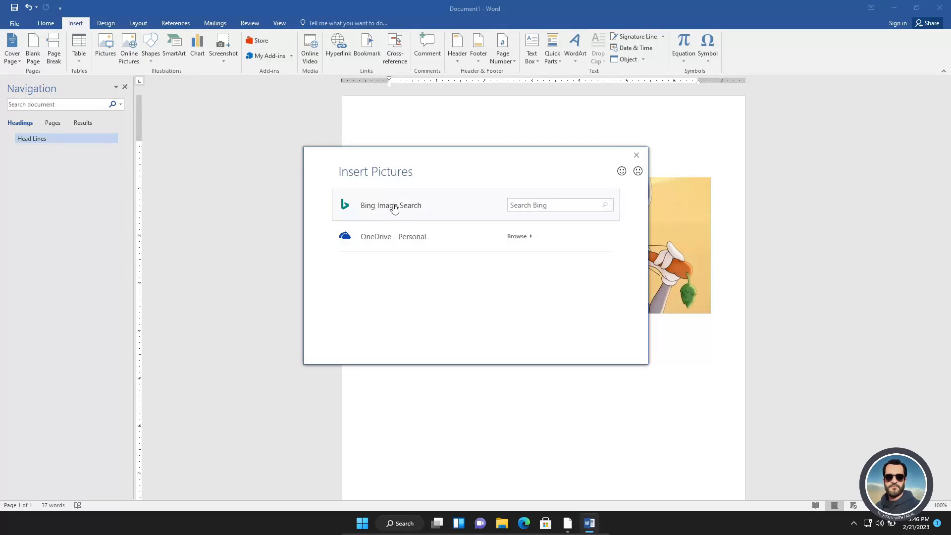
pyautogui.click(546, 209)
pyautogui.write('red')
pyautogui.press('Escape')
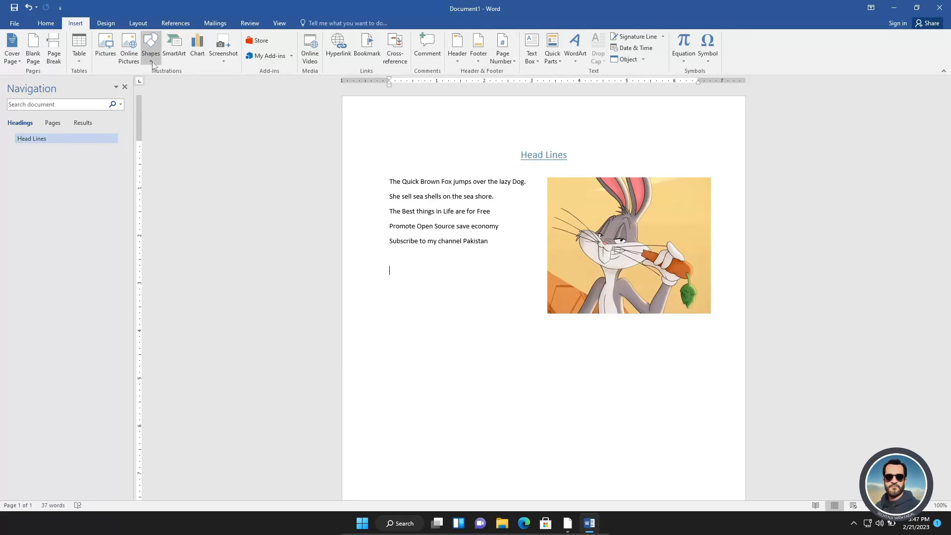
# Step: Draw a donut shape below the five sentences and position it at the page's left margin
pyautogui.click(153, 61)
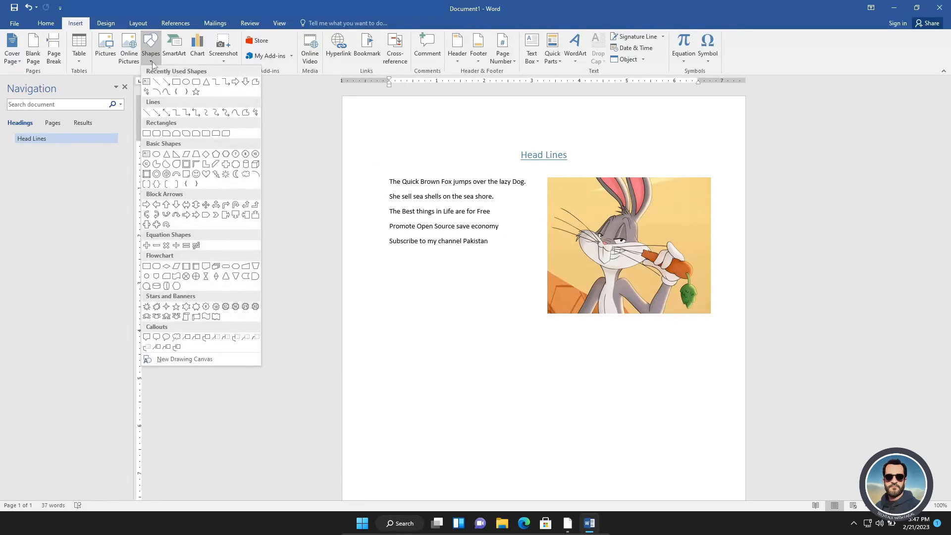
pyautogui.click(155, 175)
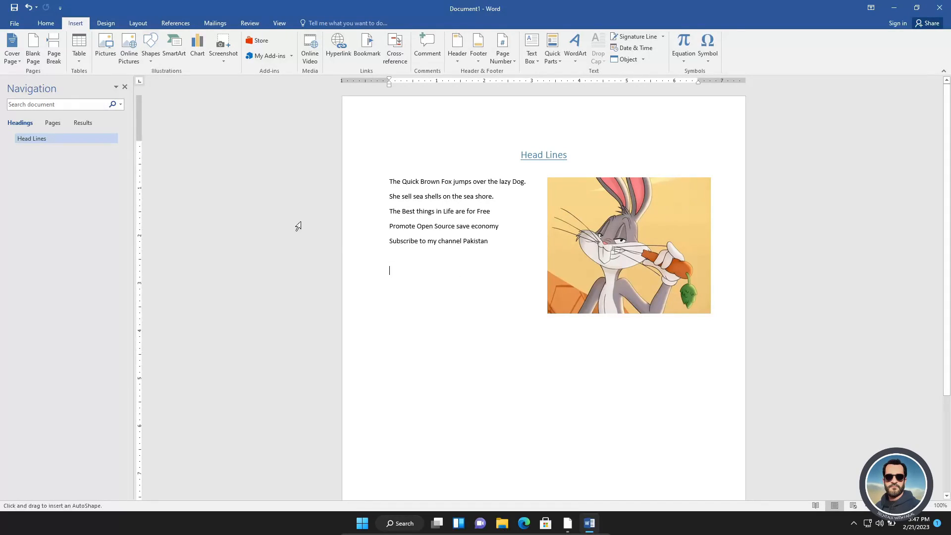
pyautogui.moveTo(435, 293)
pyautogui.mouseDown()
pyautogui.moveTo(478, 340)
pyautogui.moveTo(554, 384)
pyautogui.moveTo(543, 421)
pyautogui.moveTo(553, 413)
pyautogui.mouseUp()
pyautogui.click(630, 358)
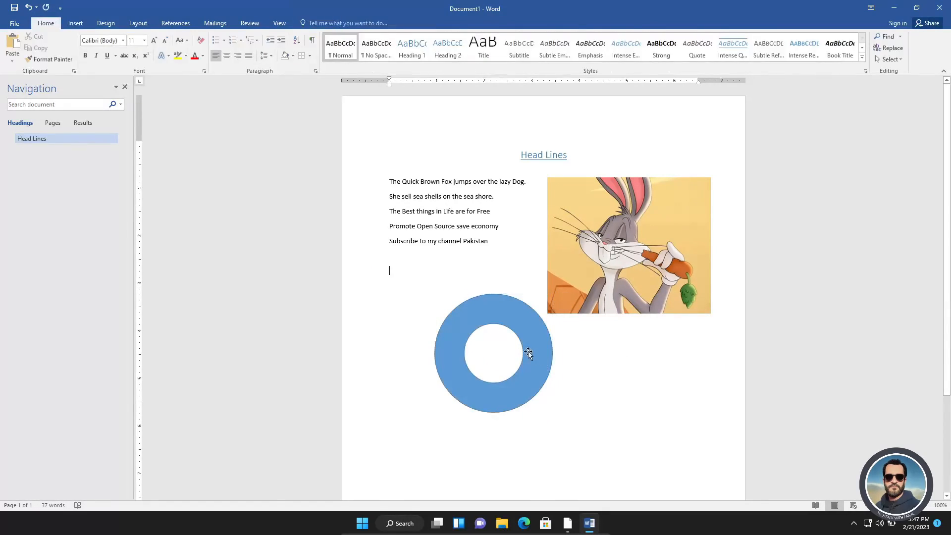
pyautogui.moveTo(513, 330); pyautogui.dragTo(528, 236)
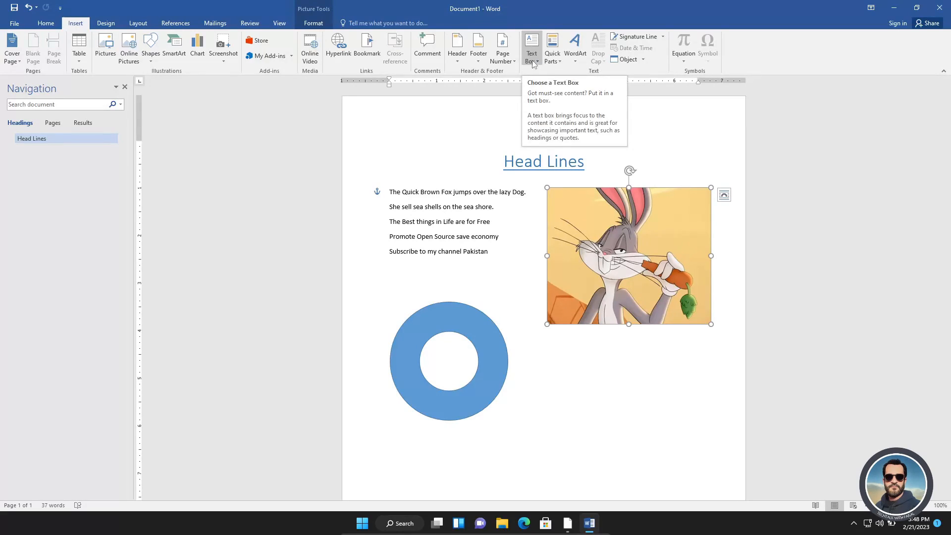
# Step: Enter "dkfdkflkdf" on the blank line above the donut and insert a Simple Text Box reading "What is this ?"
pyautogui.click(459, 277)
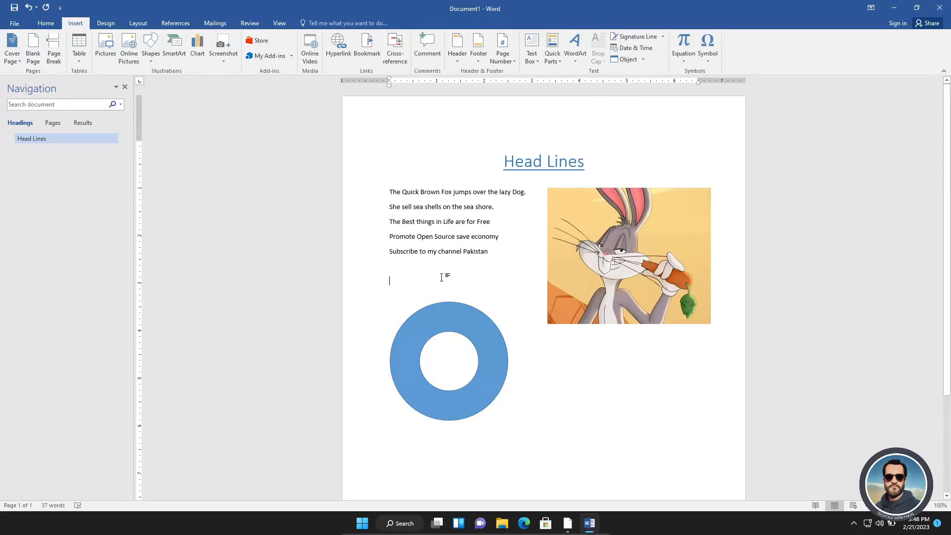
pyautogui.write('dkfdkflkdf')
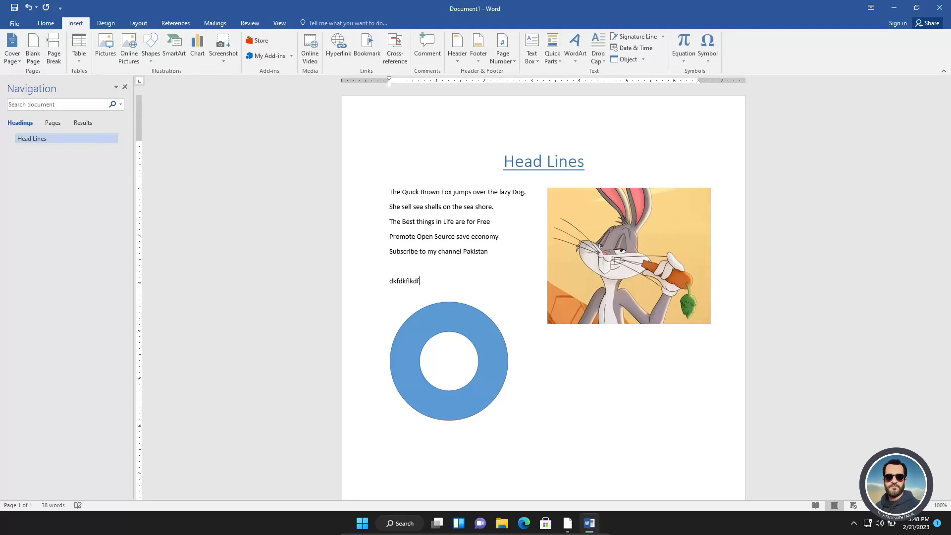
pyautogui.click(533, 50)
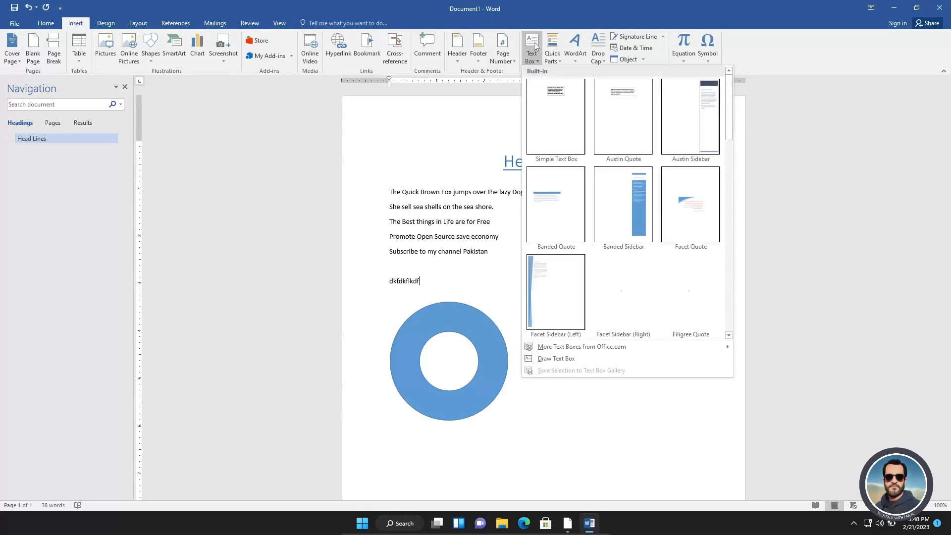
pyautogui.click(556, 112)
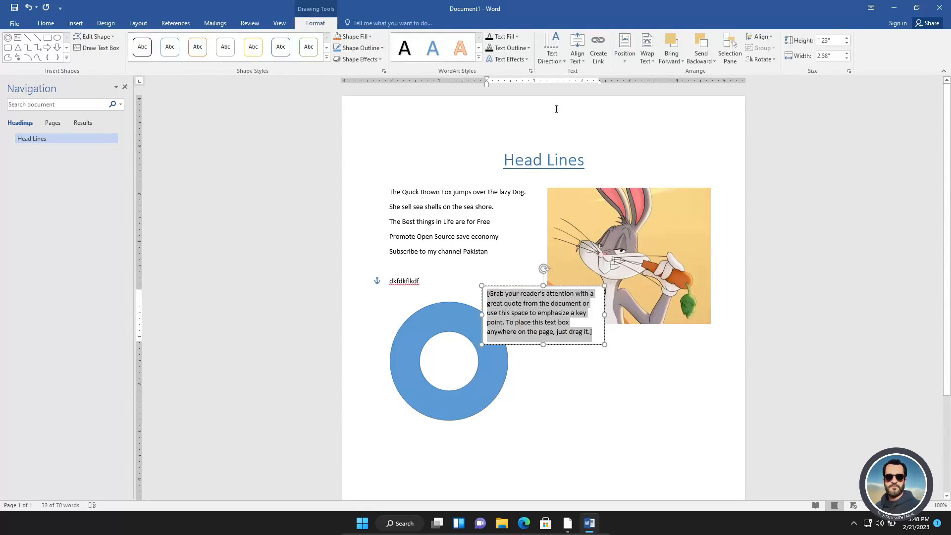
pyautogui.write('W')
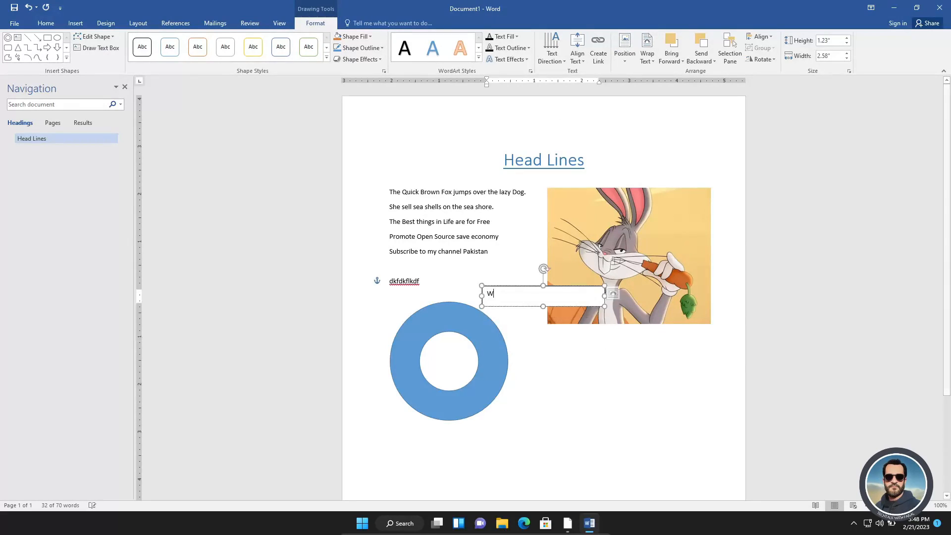
pyautogui.write('hat is this ?')
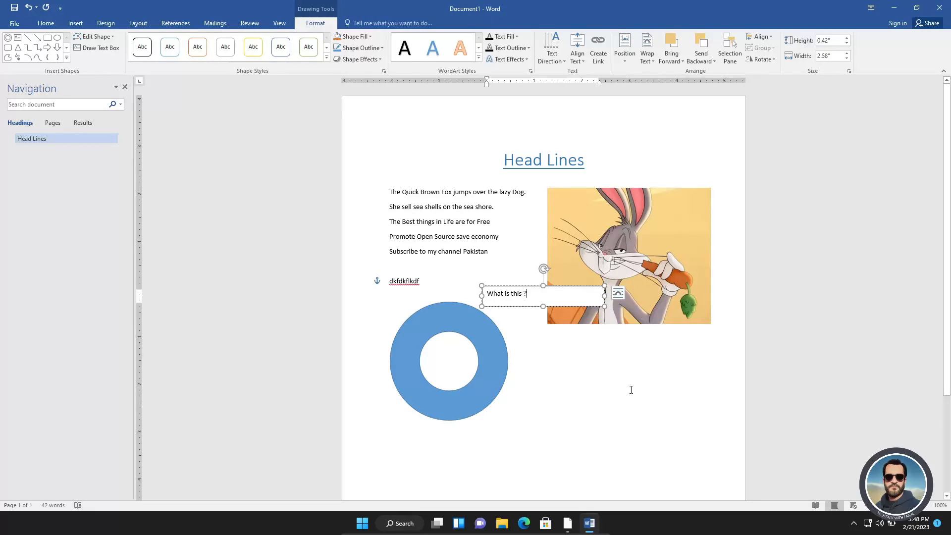
pyautogui.click(564, 381)
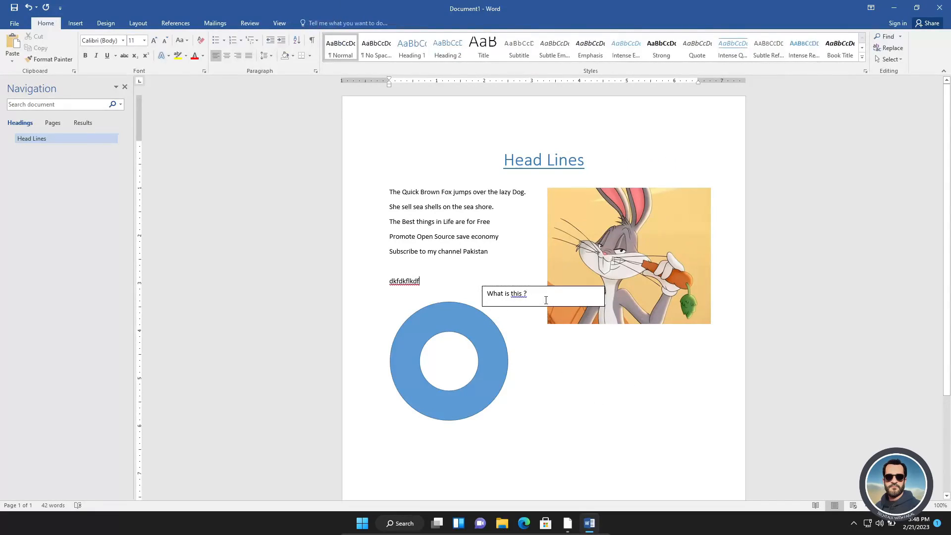
# Step: Replace the text box's wording with "Whats up doc ?" and place the box below the rabbit picture
pyautogui.moveTo(543, 307)
pyautogui.mouseDown()
pyautogui.moveTo(519, 268)
pyautogui.moveTo(456, 225)
pyautogui.moveTo(459, 201)
pyautogui.moveTo(453, 281)
pyautogui.moveTo(442, 262)
pyautogui.moveTo(574, 247)
pyautogui.moveTo(637, 221)
pyautogui.moveTo(633, 215)
pyautogui.moveTo(641, 266)
pyautogui.moveTo(605, 310)
pyautogui.moveTo(614, 316)
pyautogui.moveTo(555, 305)
pyautogui.mouseUp()
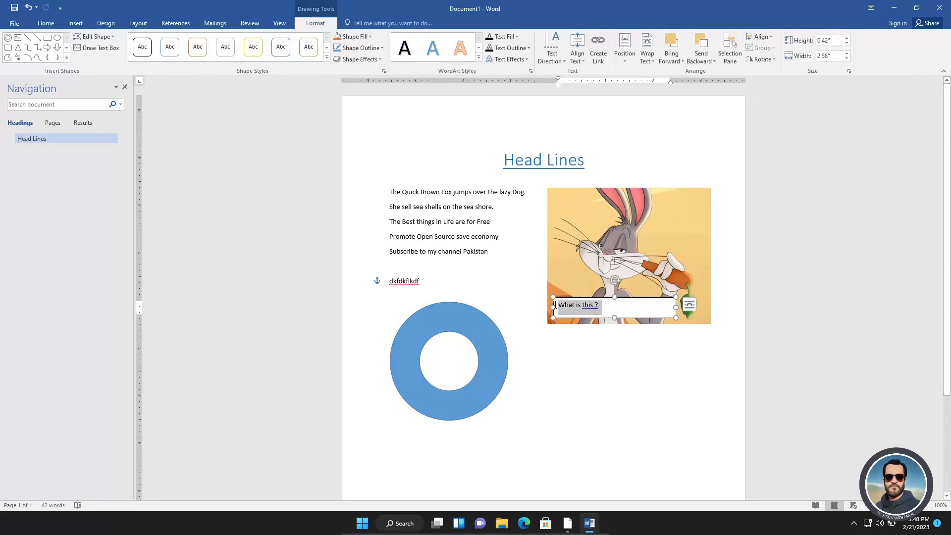
pyautogui.write('Whats up doc ?')
pyautogui.moveTo(621, 304); pyautogui.dragTo(611, 362)
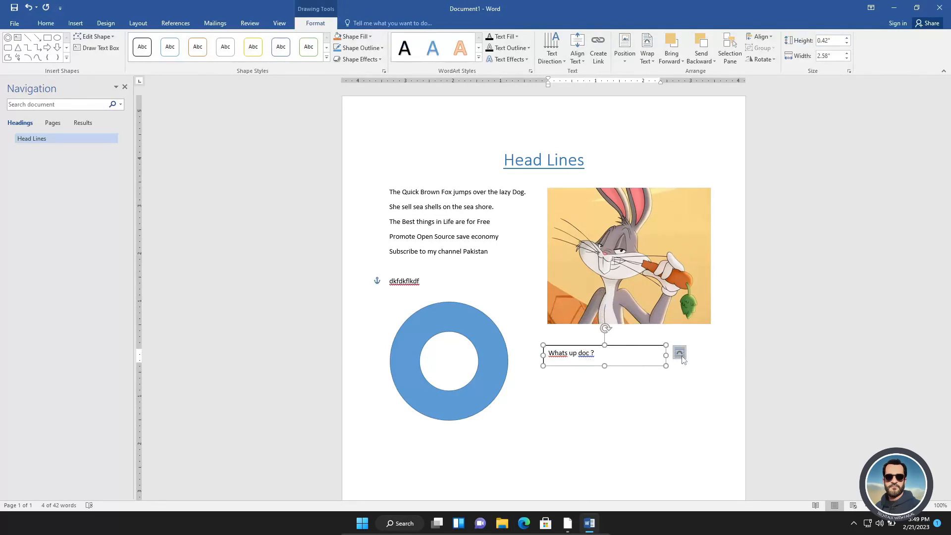
# Step: Set the text box's wrapping to In Front of Text and move it directly below the last sentence
pyautogui.rightClick(637, 361)
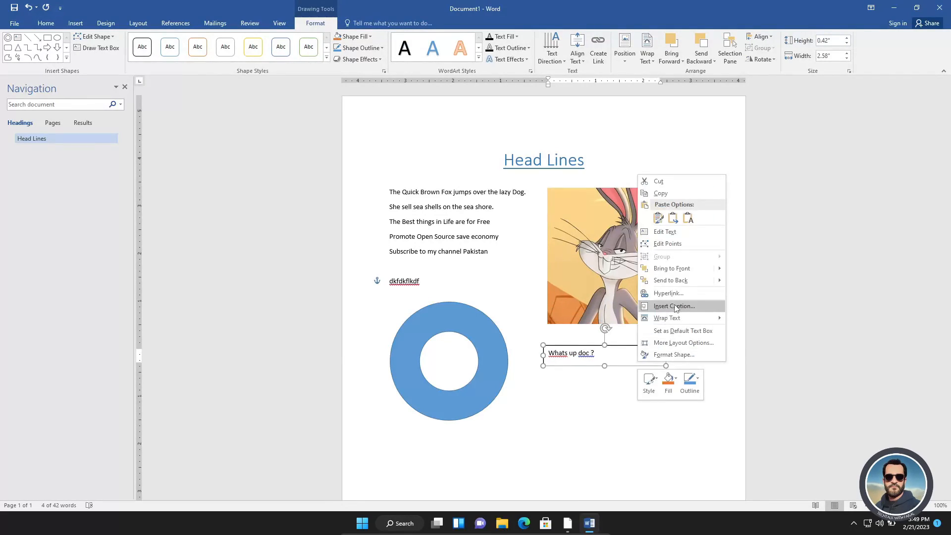
pyautogui.moveTo(667, 317)
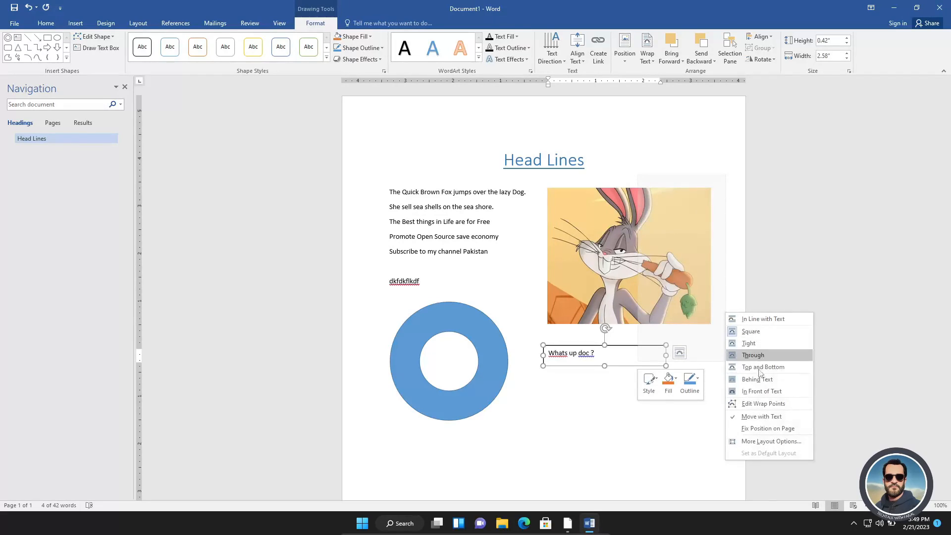
pyautogui.click(763, 392)
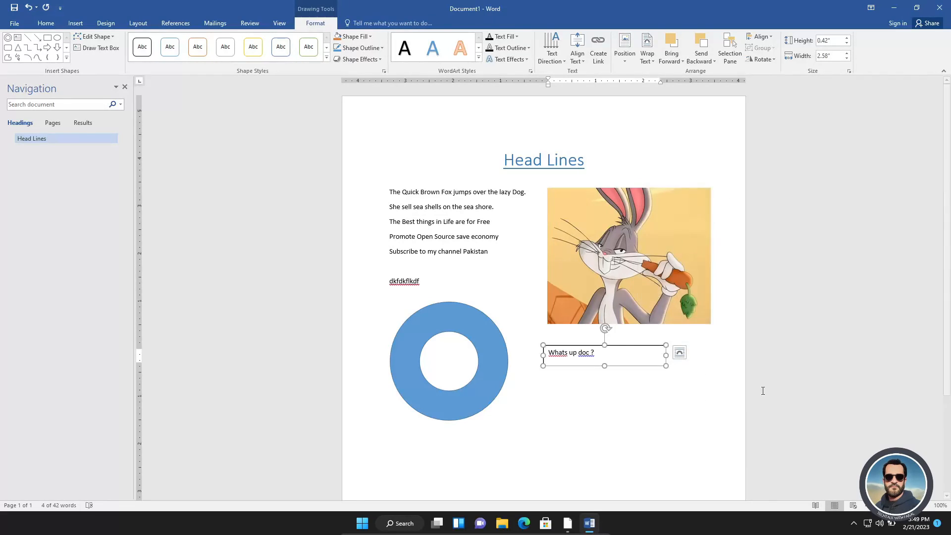
pyautogui.click(634, 389)
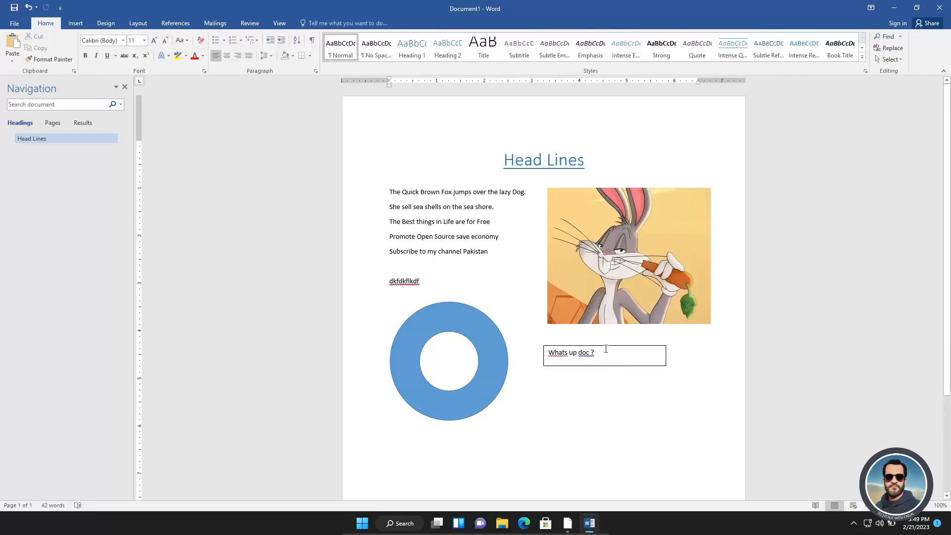
pyautogui.moveTo(604, 350); pyautogui.dragTo(469, 274)
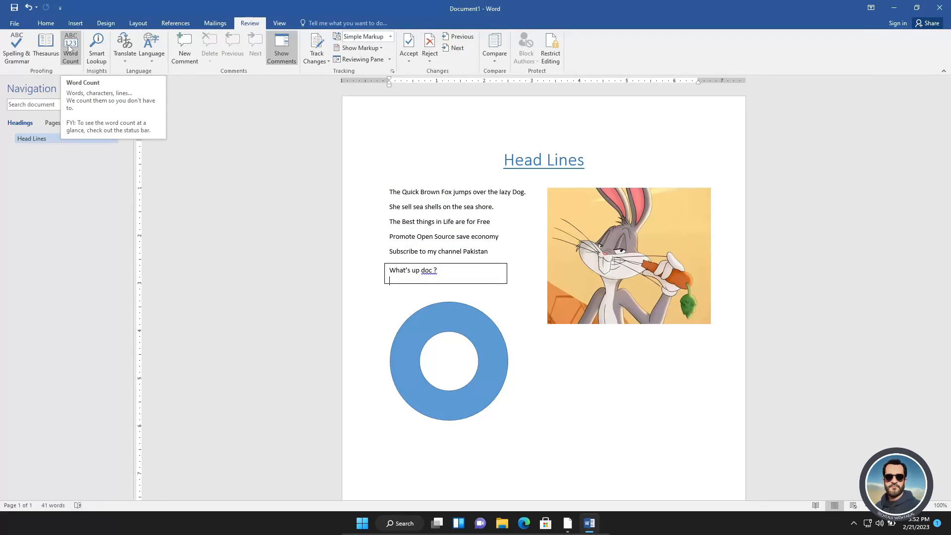
# Step: Check the document's word count statistics, and close them
pyautogui.click(70, 48)
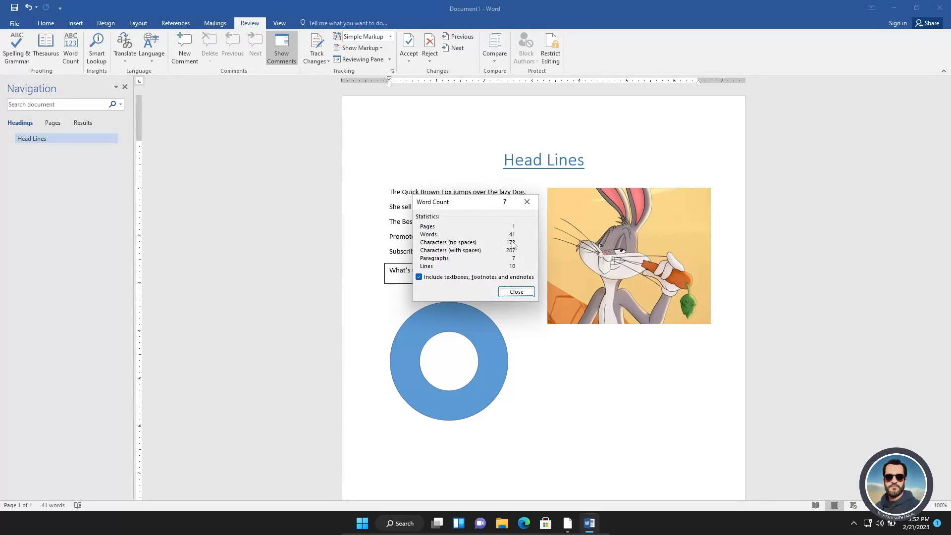
pyautogui.click(516, 291)
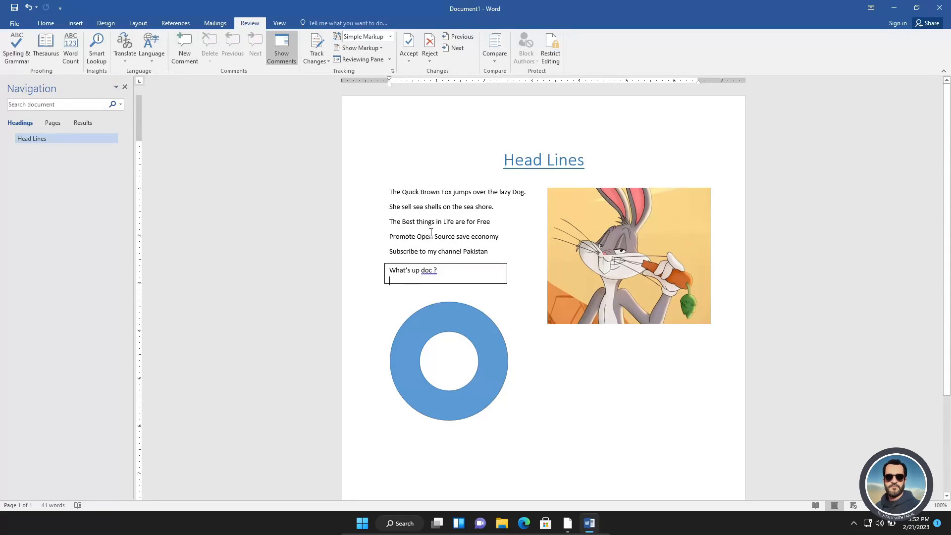
# Step: Look up the word "Source" in the fourth sentence with the Thesaurus and look through the suggested synonyms
pyautogui.moveTo(436, 237)
pyautogui.mouseDown()
pyautogui.moveTo(453, 239)
pyautogui.moveTo(435, 238)
pyautogui.mouseUp()
pyautogui.click(453, 238)
pyautogui.click(50, 63)
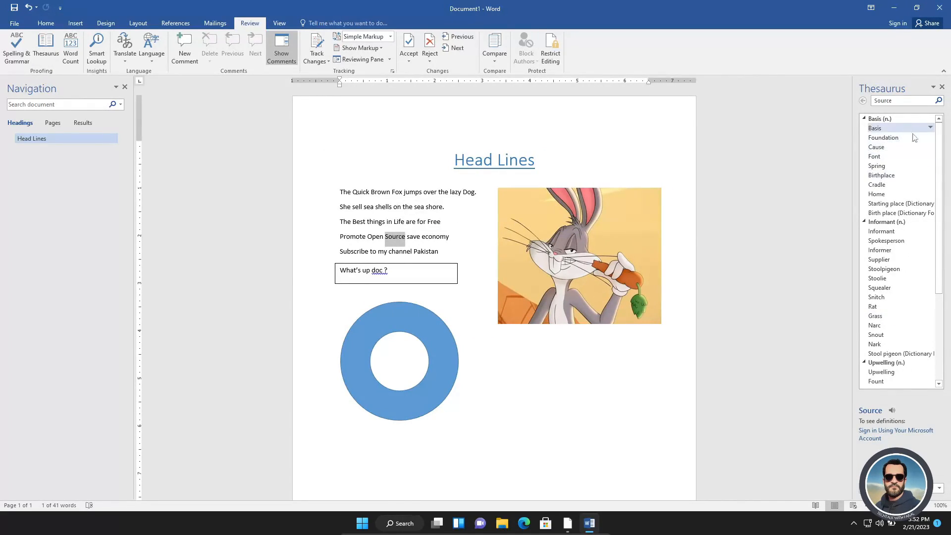
pyautogui.moveTo(940, 178); pyautogui.dragTo(944, 225)
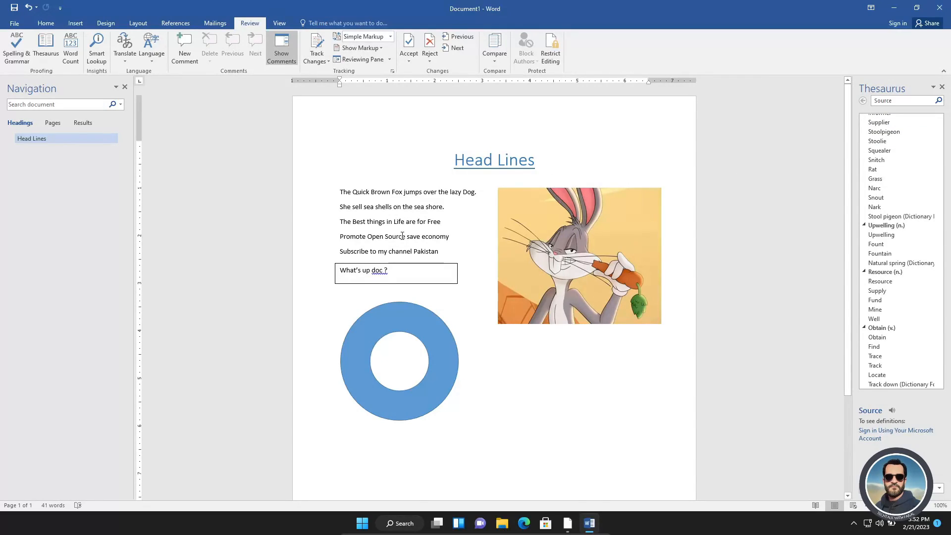
# Step: Replace the word "economy" in the fourth sentence with its suggested synonym "budget"
pyautogui.doubleClick(432, 236)
pyautogui.rightClick(441, 239)
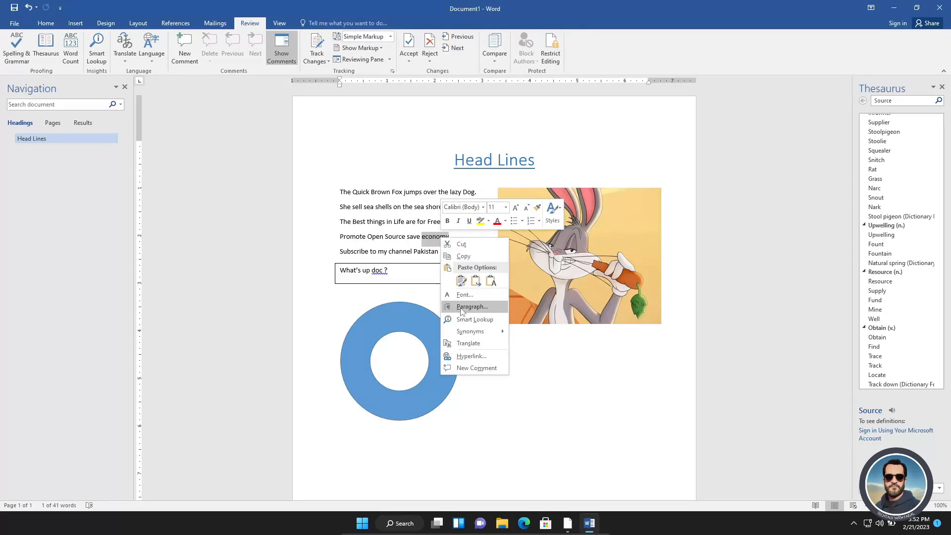
pyautogui.moveTo(466, 332)
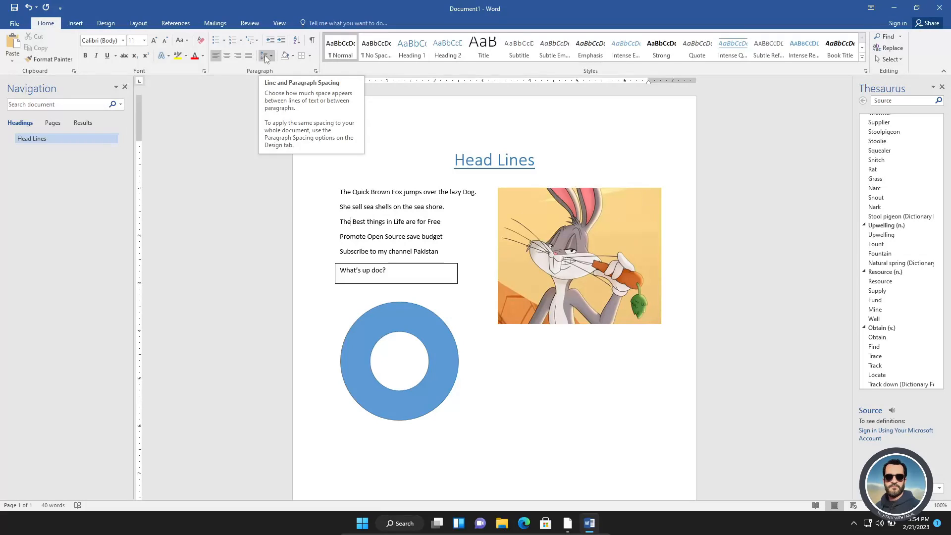
# Step: Open the line and paragraph spacing options for the first three sentences below the heading
pyautogui.moveTo(339, 188); pyautogui.dragTo(441, 226)
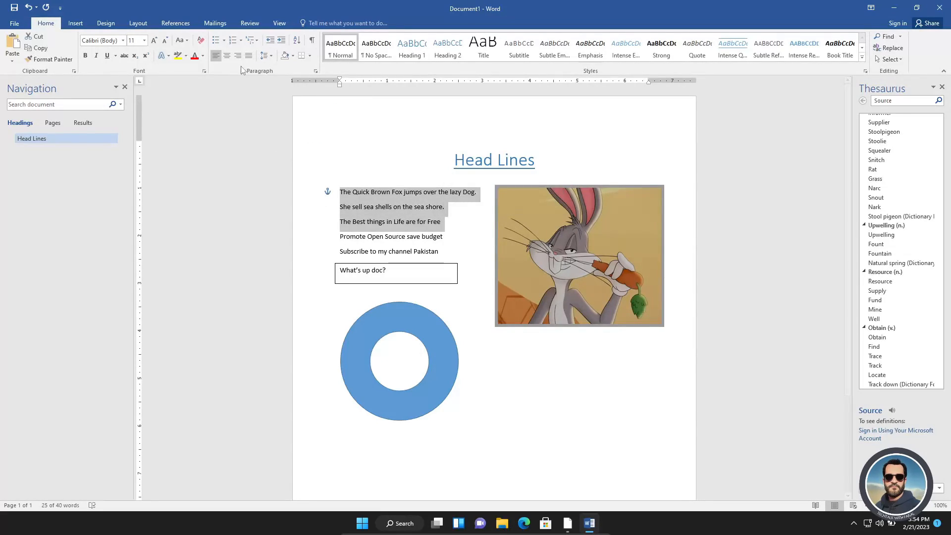
pyautogui.click(268, 58)
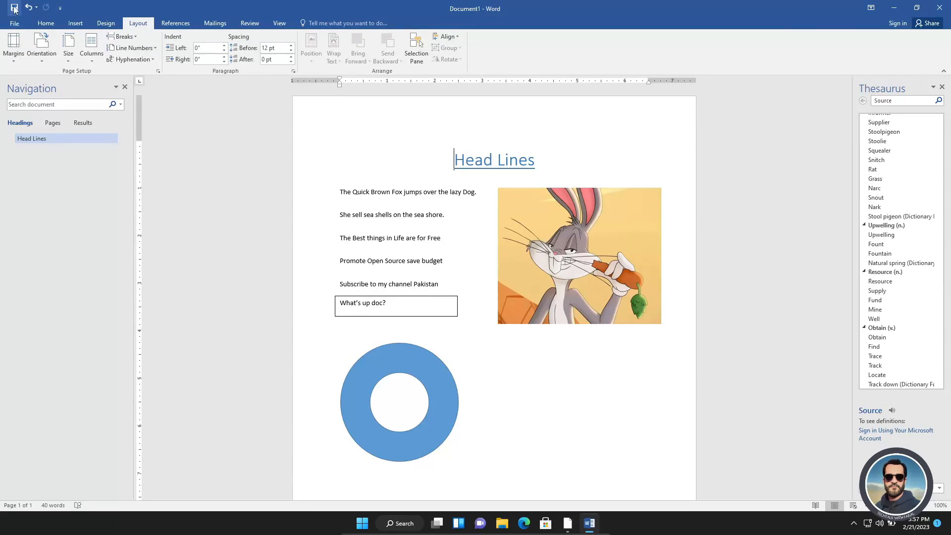
# Step: Save the document to the Desktop as doc1, check the file there, and return to the document
pyautogui.click(18, 23)
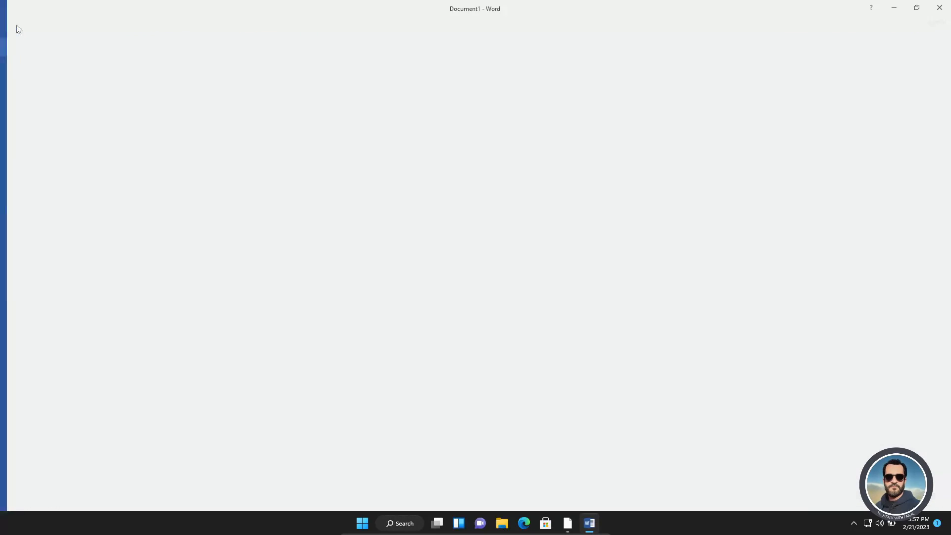
pyautogui.click(22, 103)
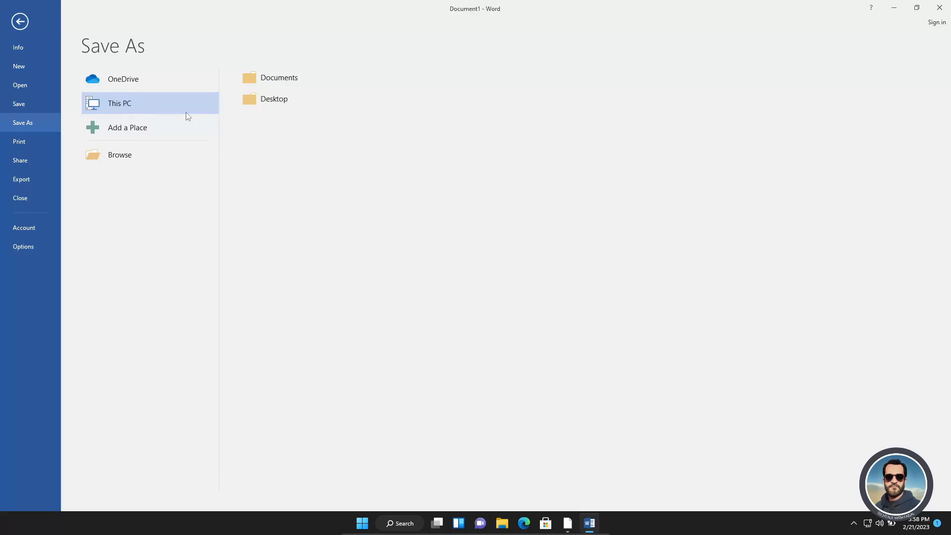
pyautogui.click(278, 100)
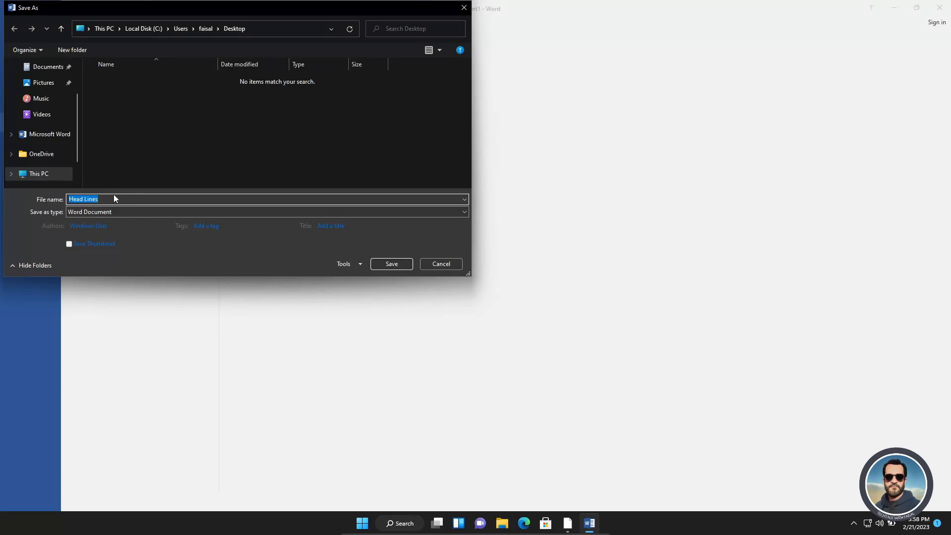
pyautogui.press('BackSpace')
pyautogui.write('doc1')
pyautogui.click(392, 263)
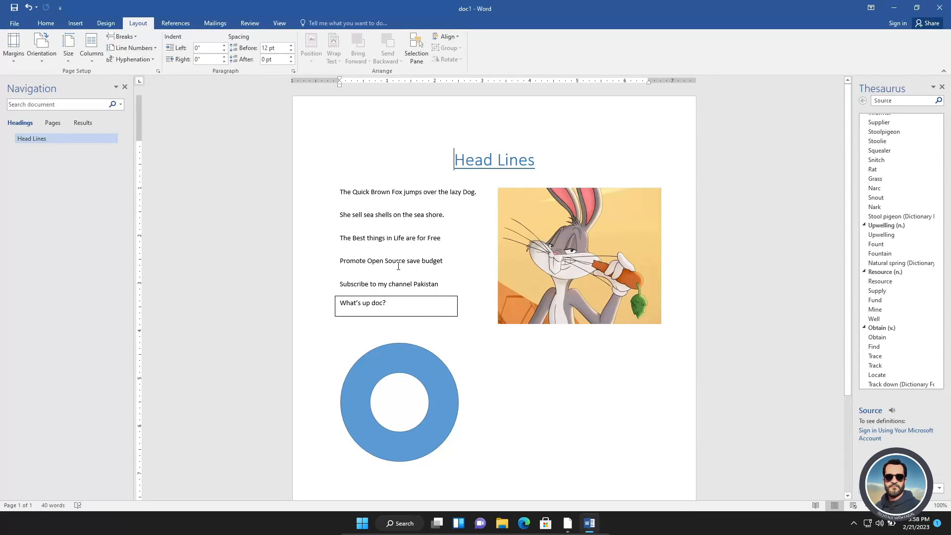
pyautogui.click(894, 7)
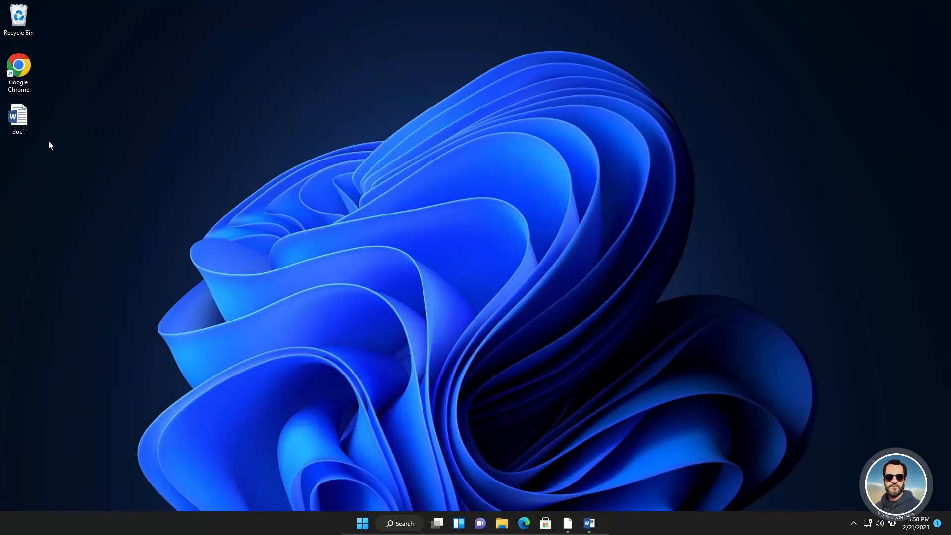
pyautogui.click(589, 523)
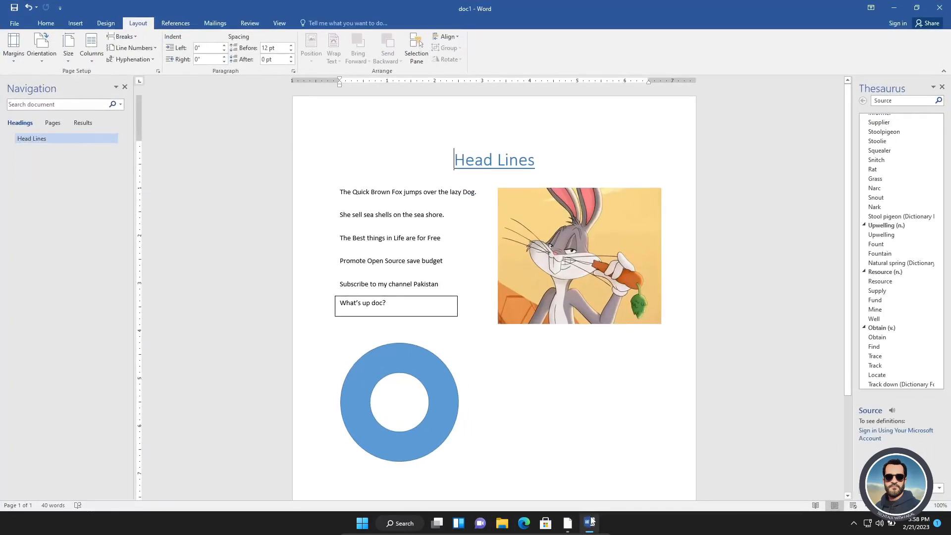
# Step: Close the Navigation pane and print one copy of the document with the Send To OneNote 16 printer
pyautogui.click(124, 88)
pyautogui.click(15, 24)
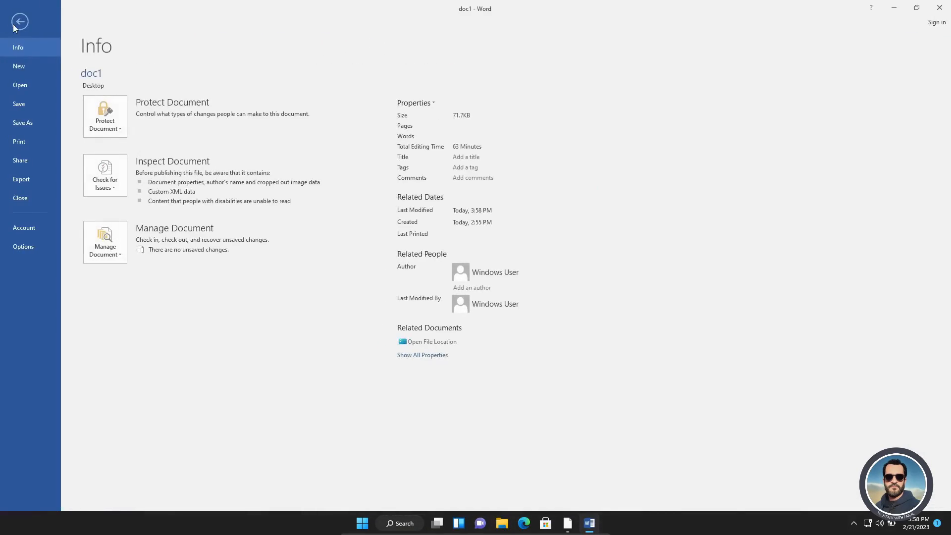
pyautogui.click(19, 142)
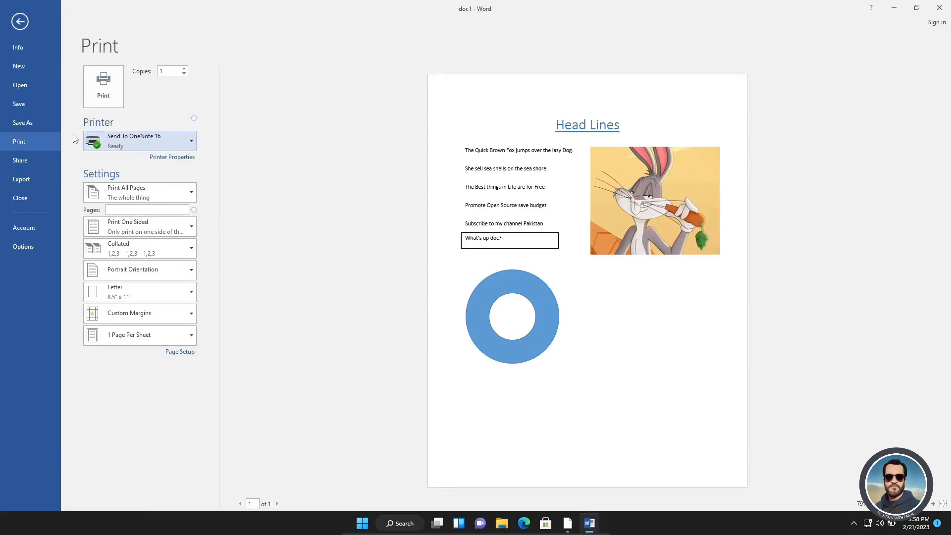
pyautogui.click(192, 143)
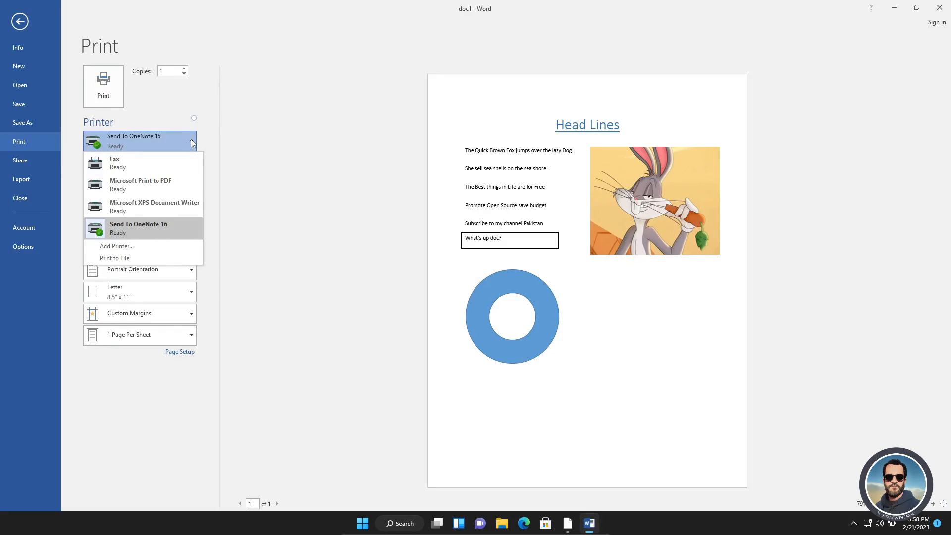
pyautogui.click(191, 142)
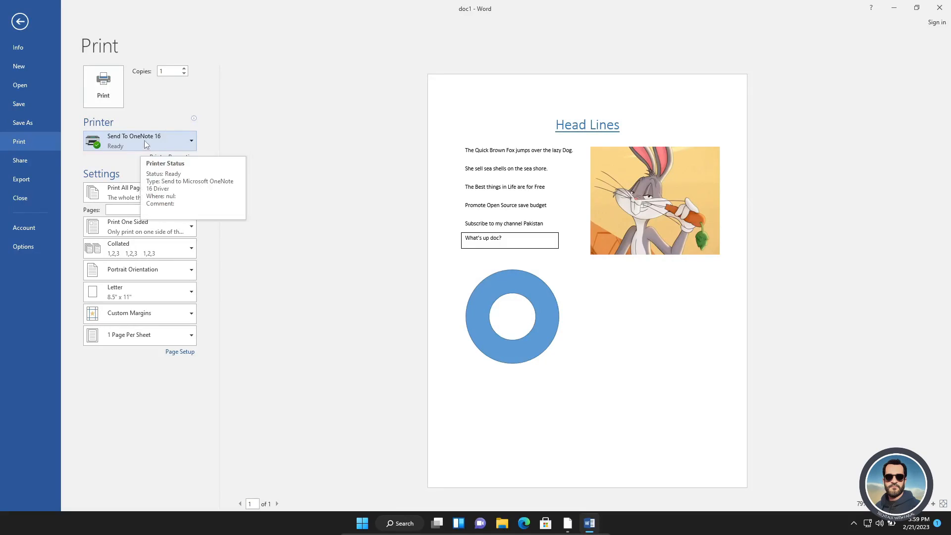
pyautogui.click(105, 85)
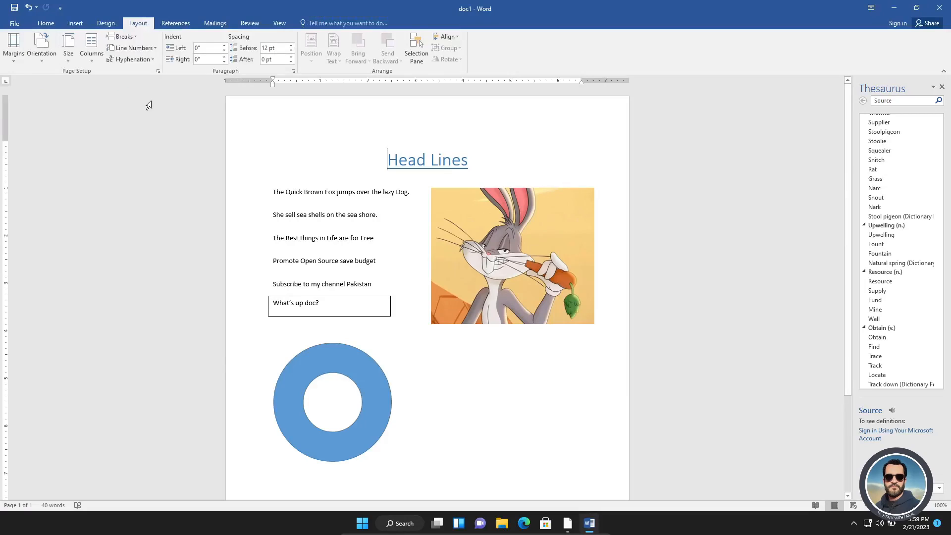
# Step: Export the document as a PDF named doc1 on the Desktop
pyautogui.click(14, 23)
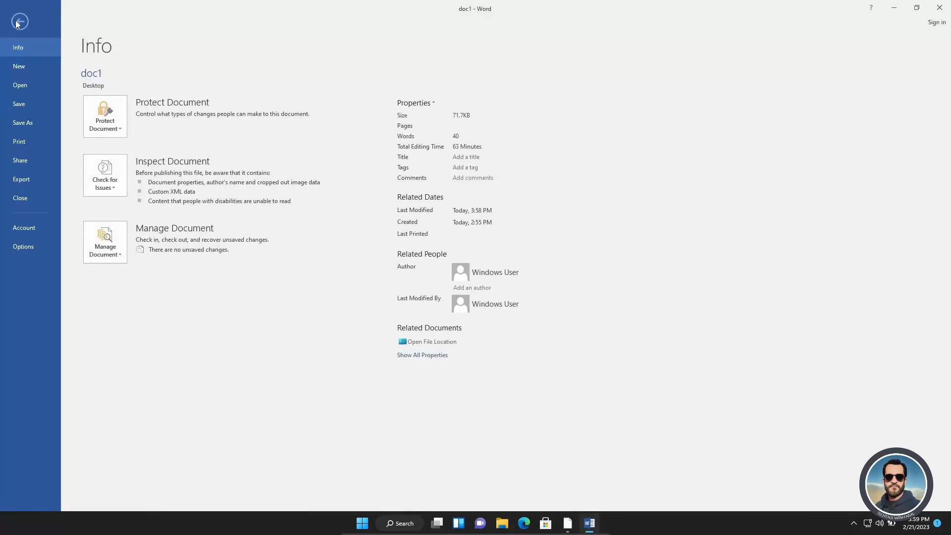
pyautogui.click(18, 180)
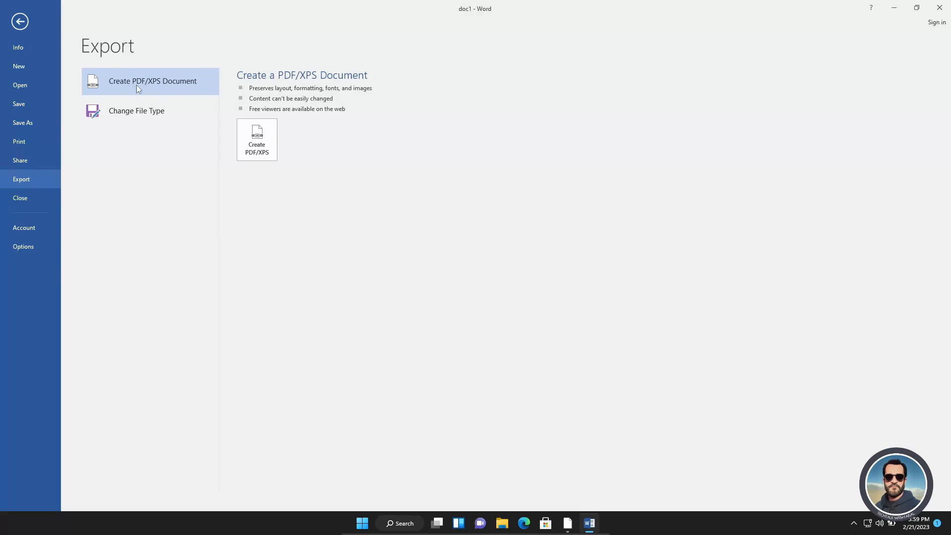
pyautogui.click(254, 142)
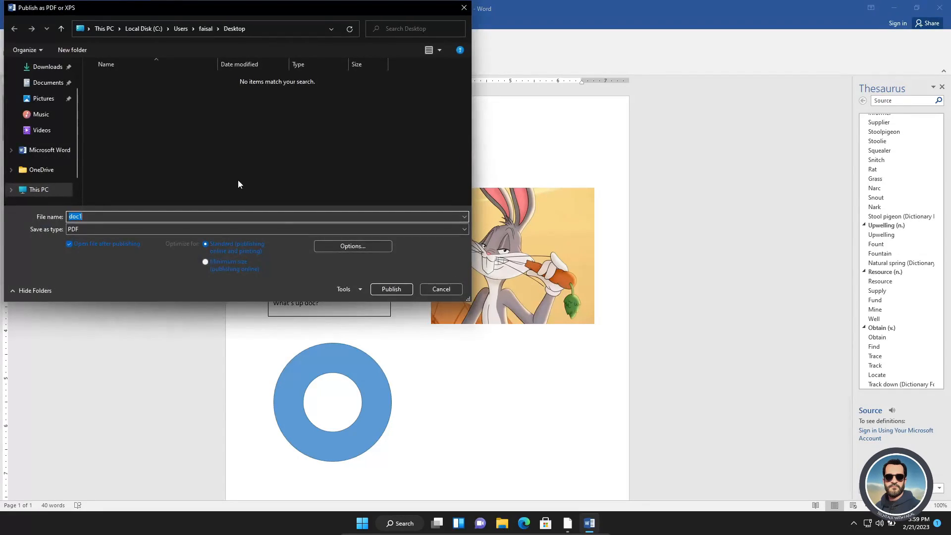
pyautogui.click(390, 290)
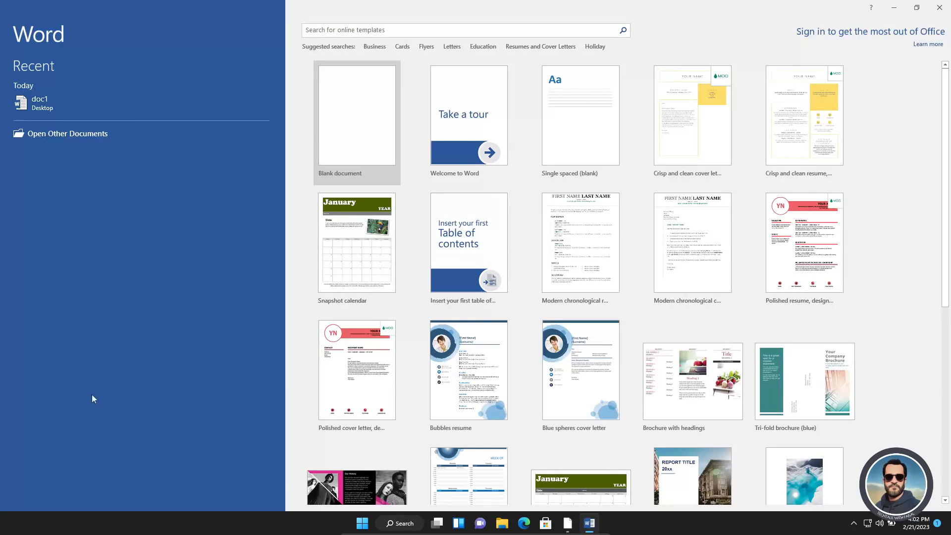
# Step: Pin doc1 in the list of recent documents on the start screen
pyautogui.click(271, 103)
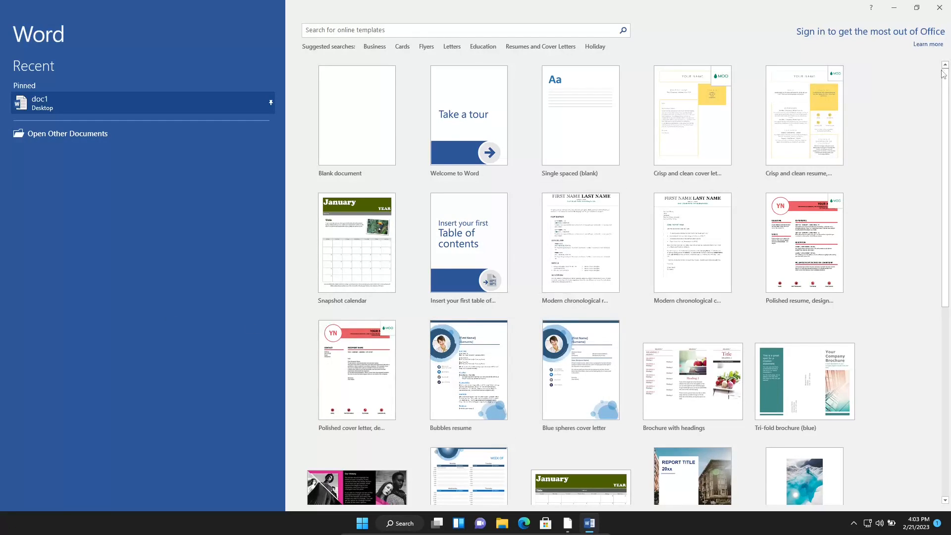
# Step: Look through the featured templates, then search for Holiday templates and browse them
pyautogui.moveTo(947, 83); pyautogui.dragTo(950, 298)
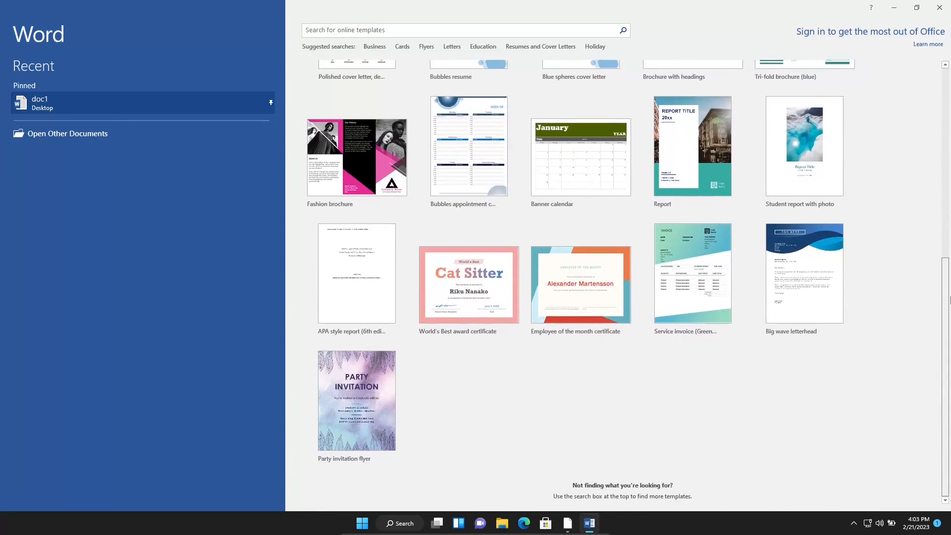
pyautogui.moveTo(950, 331); pyautogui.dragTo(947, 52)
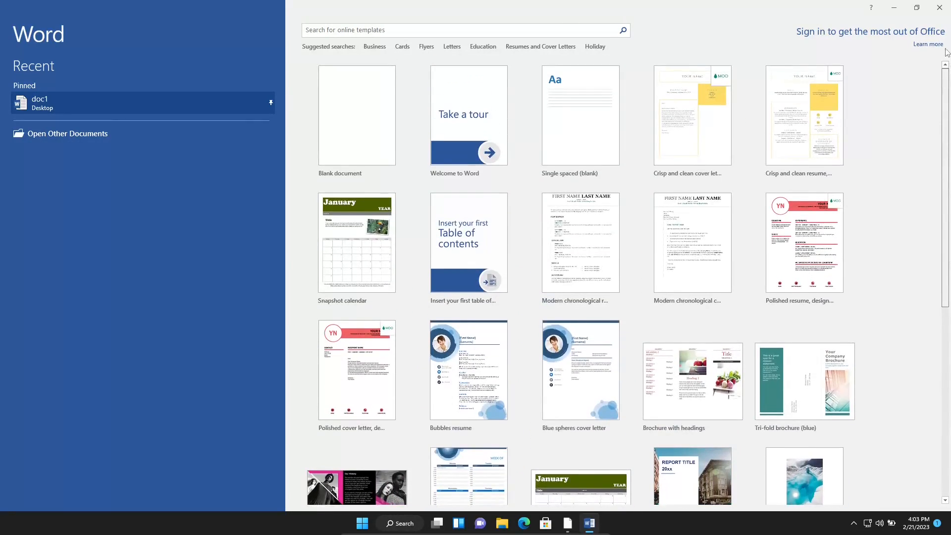
pyautogui.click(594, 47)
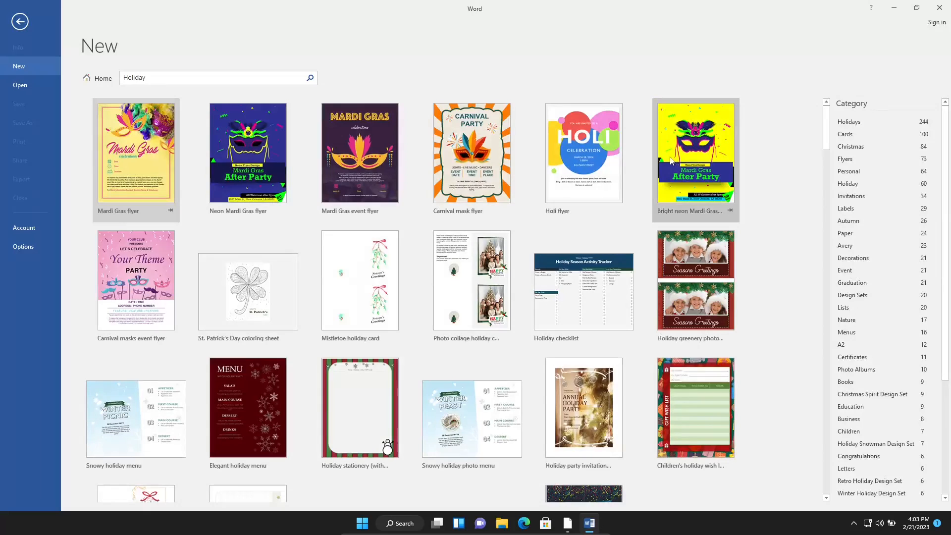
pyautogui.moveTo(827, 128); pyautogui.dragTo(831, 162)
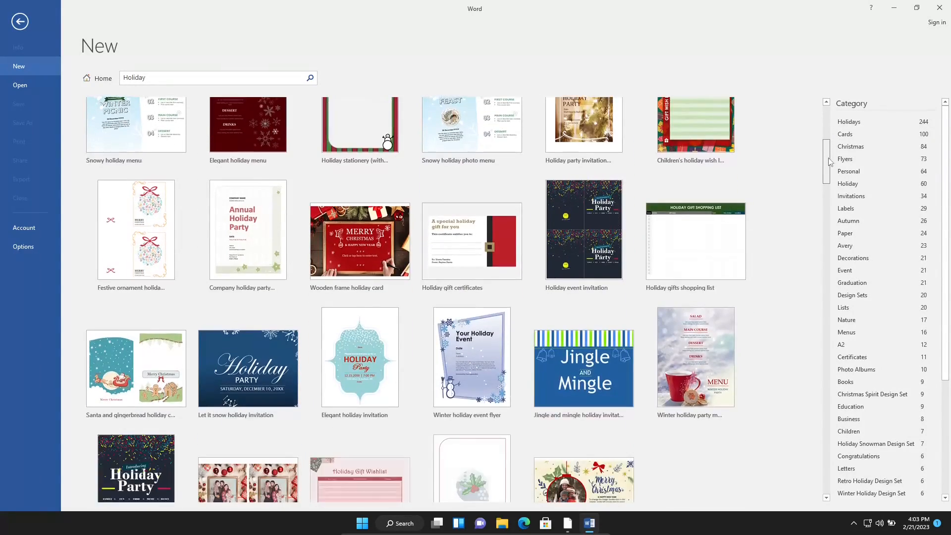